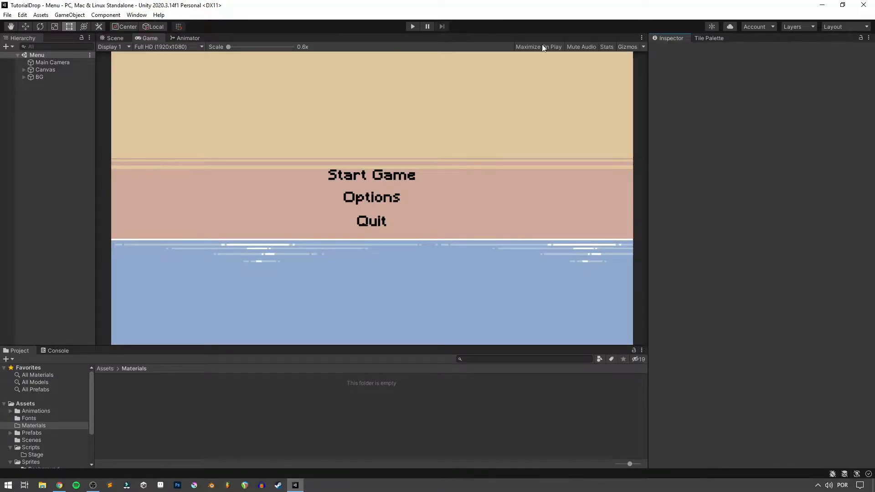
{"action": "left_click", "coordinate": [411, 26]}
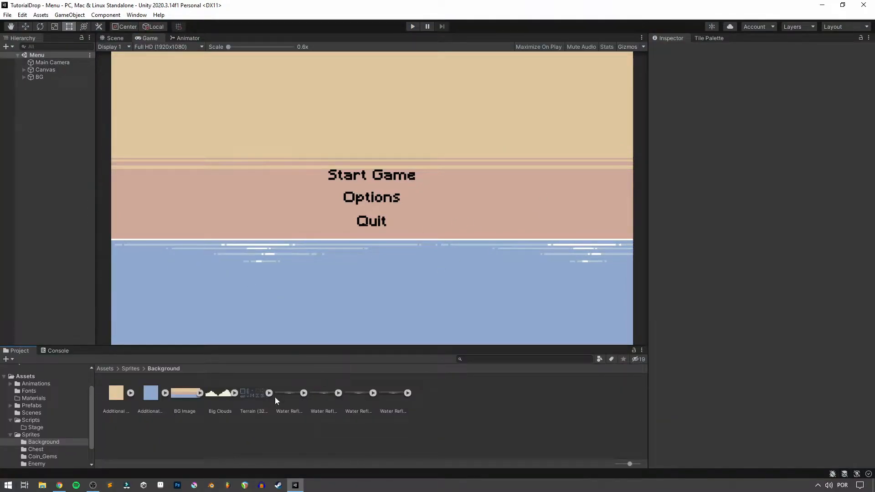
Place the Big Clouds sprite over the menu background in the scene and preview it in the Game view.
{"action": "left_click", "coordinate": [121, 39]}
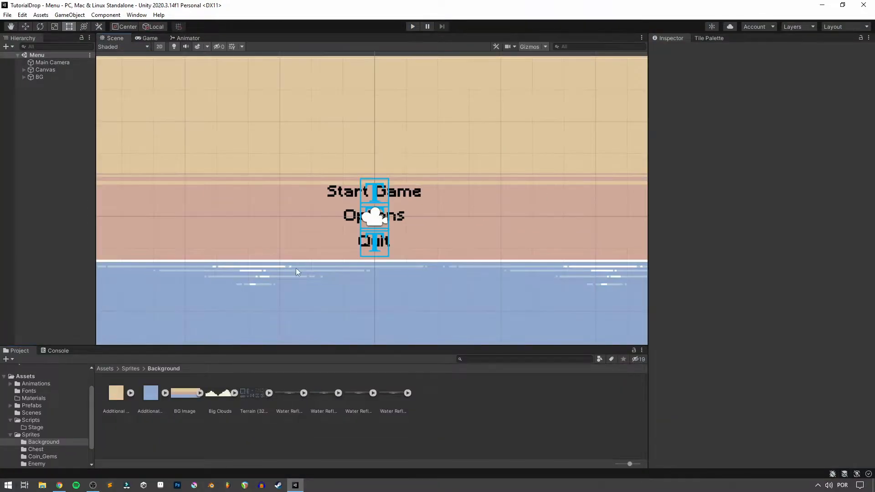
{"action": "scroll", "coordinate": [296, 272], "scroll_direction": "down", "scroll_amount": 3}
{"action": "left_click_drag", "start_coordinate": [224, 396], "coordinate": [375, 154]}
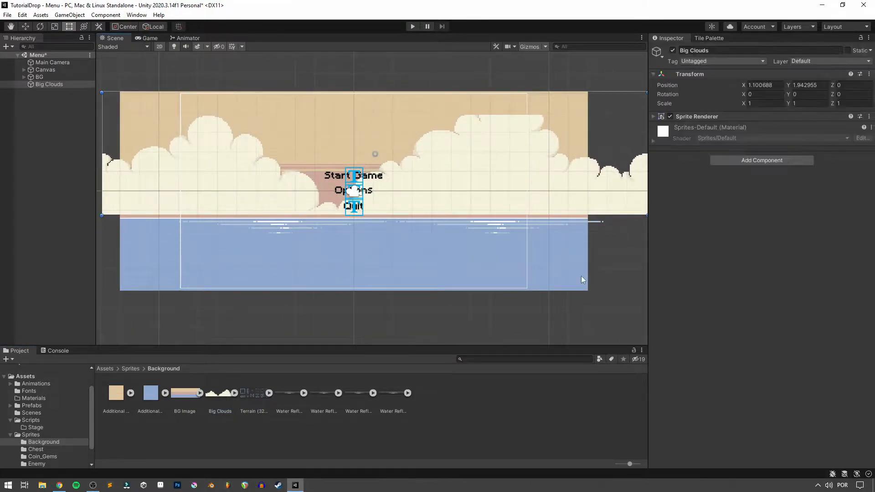
{"action": "scroll", "coordinate": [458, 272], "scroll_direction": "up", "scroll_amount": 1}
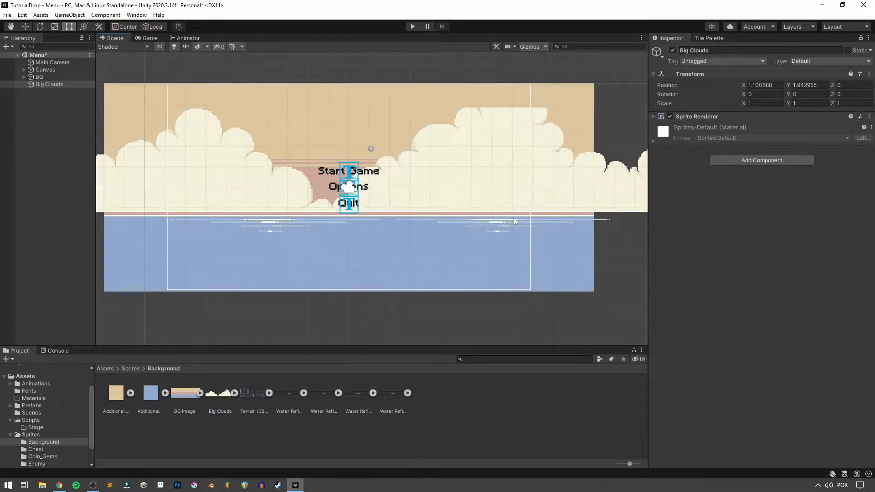
{"action": "scroll", "coordinate": [317, 212], "scroll_direction": "up", "scroll_amount": 1}
{"action": "middle_click_drag", "start_coordinate": [317, 212], "coordinate": [328, 247]}
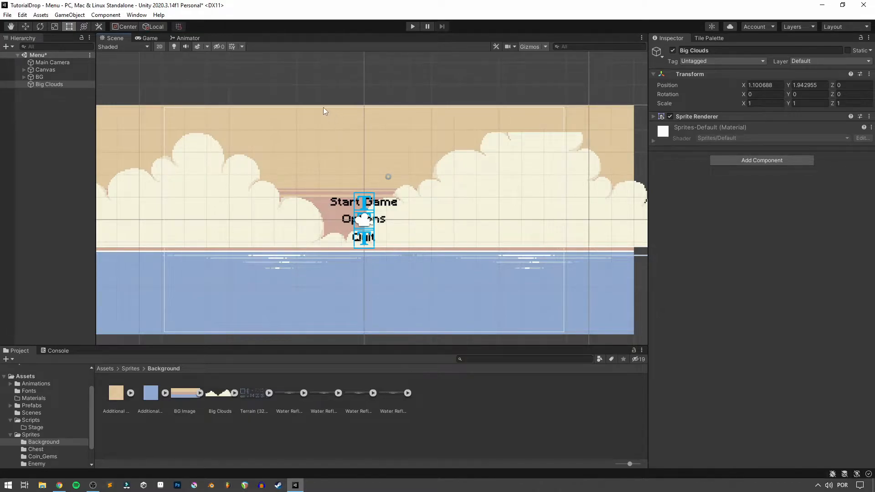
{"action": "left_click", "coordinate": [153, 38]}
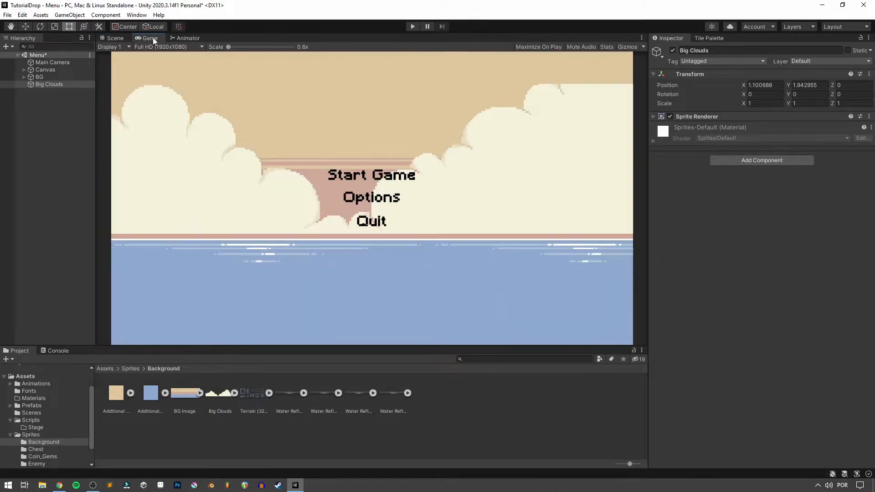
Go back to the Scene view and delete the Big Clouds sprite object.
{"action": "left_click", "coordinate": [119, 39]}
{"action": "left_click", "coordinate": [46, 85]}
{"action": "key", "text": "Delete"}
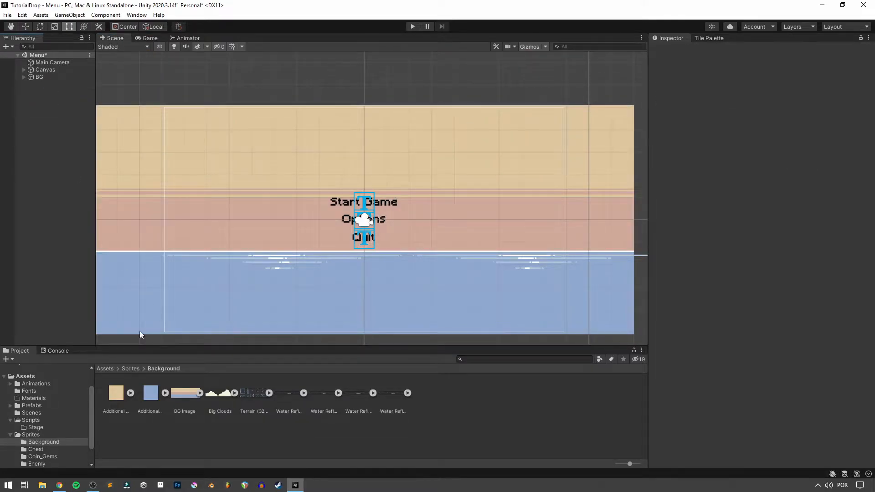
Create a material named Cloud in the Materials folder.
{"action": "left_click", "coordinate": [36, 398]}
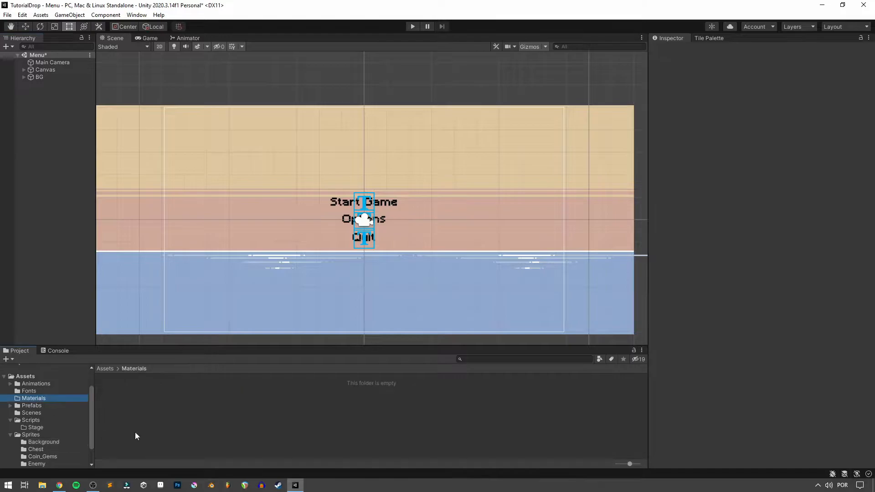
{"action": "right_click", "coordinate": [170, 408]}
{"action": "mouse_move", "coordinate": [191, 168]}
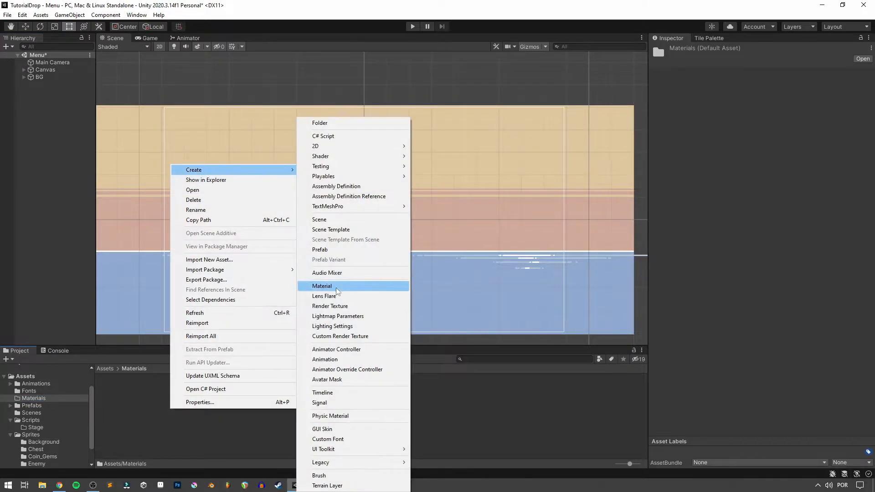
{"action": "left_click", "coordinate": [322, 397]}
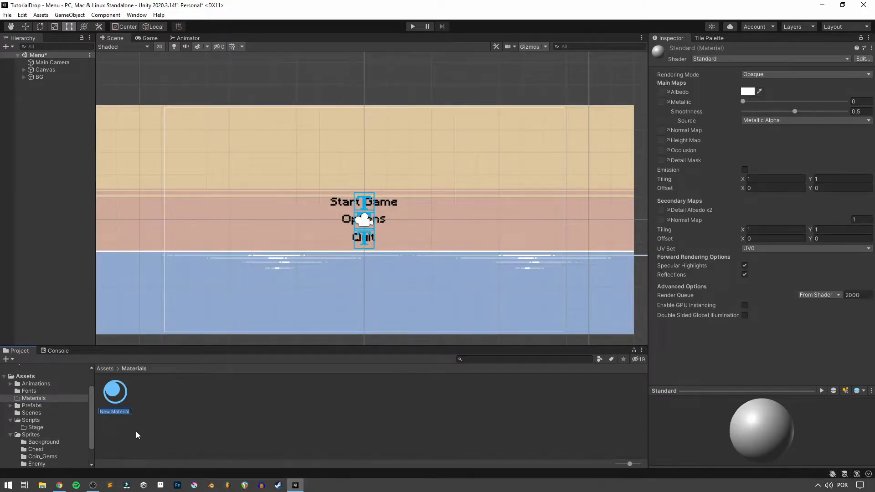
{"action": "type", "text": "Cloud"}
{"action": "key", "text": "Return"}
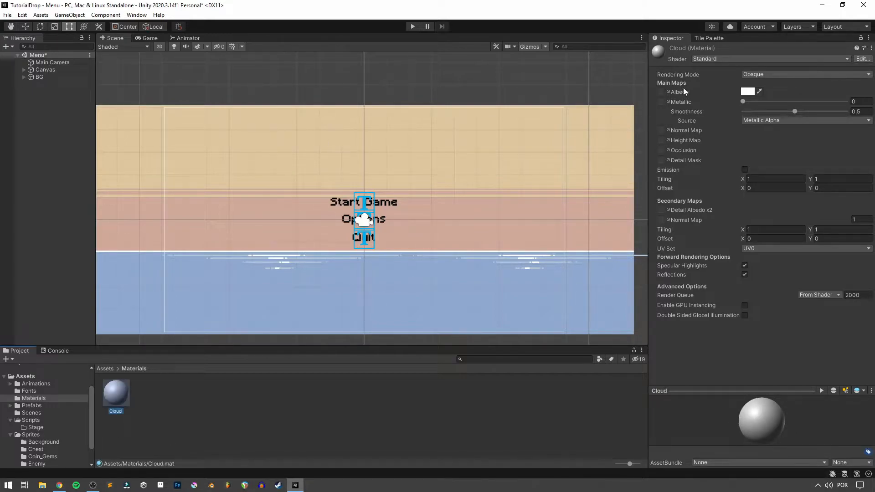
Set the Cloud material's shader to Unlit/Transparent and assign the Big Clouds texture to it.
{"action": "left_click", "coordinate": [721, 59]}
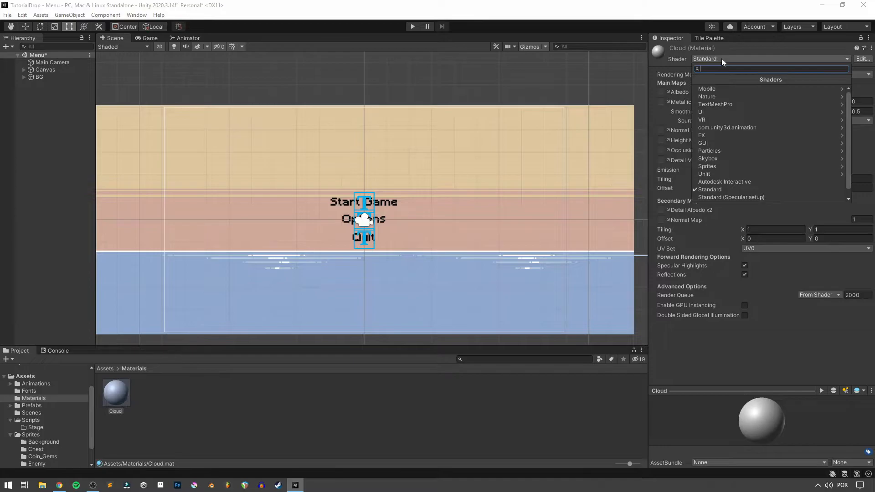
{"action": "left_click", "coordinate": [716, 173]}
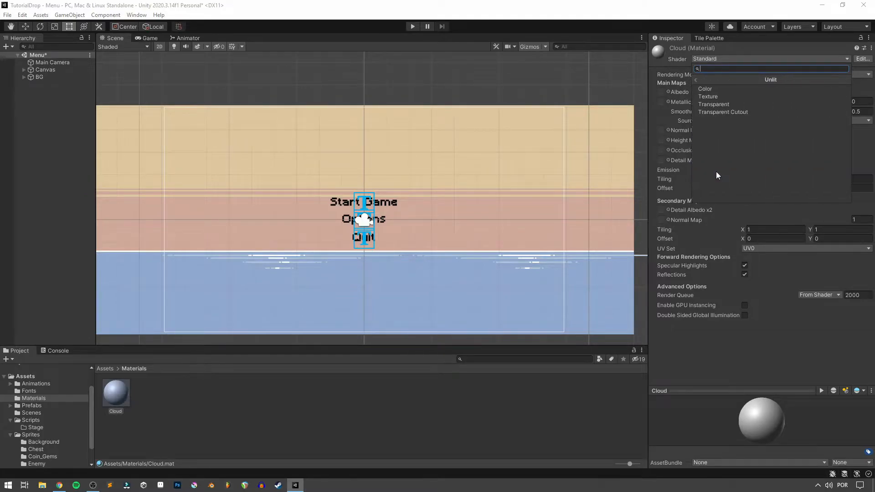
{"action": "left_click", "coordinate": [737, 105]}
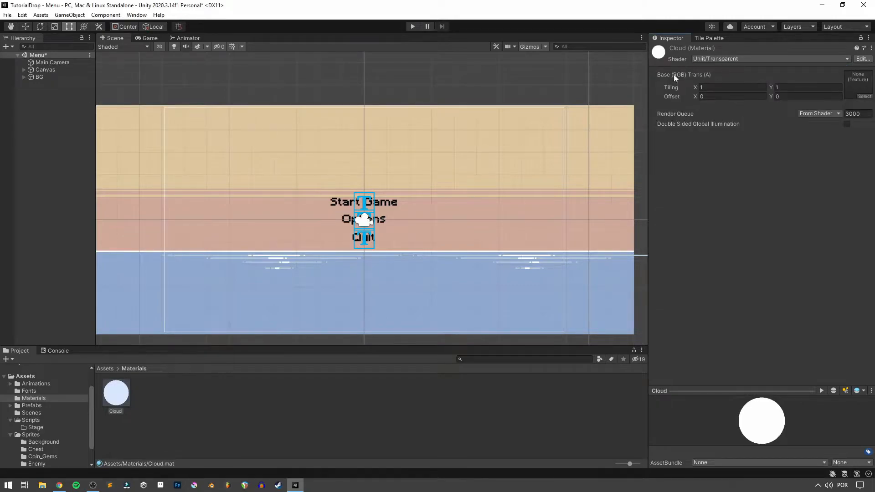
{"action": "left_click", "coordinate": [866, 96]}
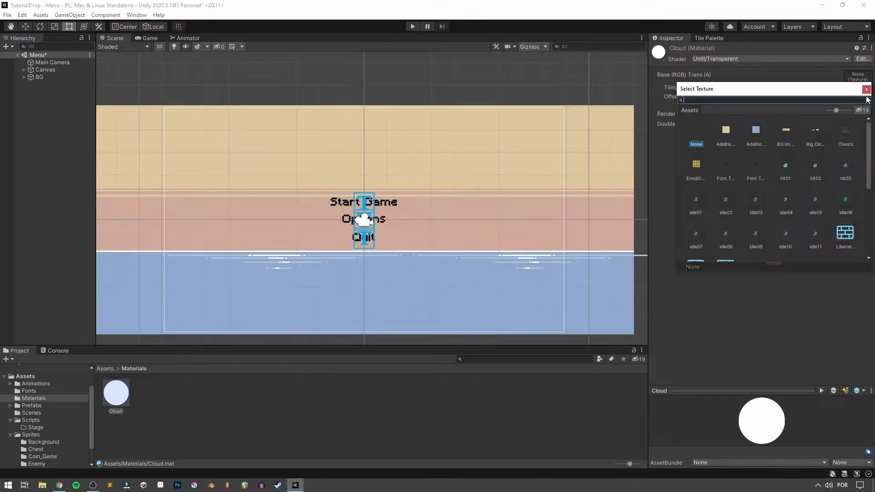
{"action": "double_click", "coordinate": [815, 131]}
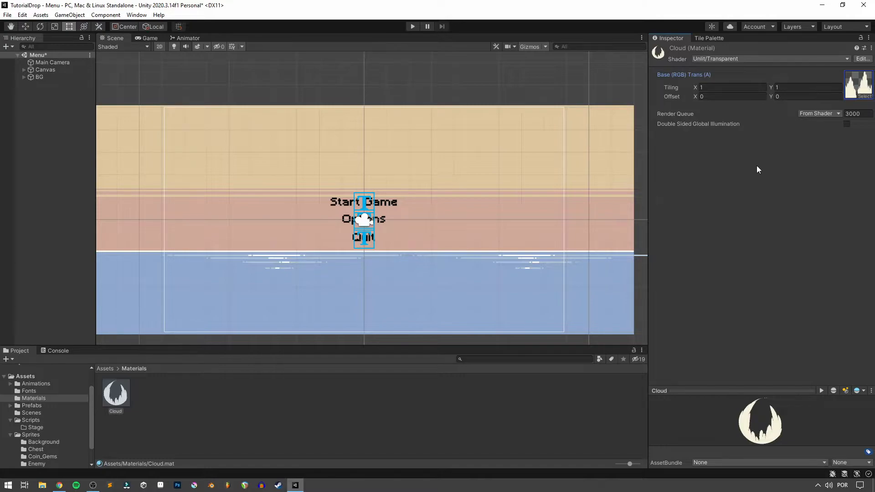
Try shifting the Cloud material's X texture offset and reset it to 0.
{"action": "mouse_move", "coordinate": [767, 429]}
{"action": "left_mouse_down"}
{"action": "mouse_move", "coordinate": [780, 428]}
{"action": "mouse_move", "coordinate": [766, 433]}
{"action": "mouse_move", "coordinate": [765, 418]}
{"action": "mouse_move", "coordinate": [755, 427]}
{"action": "left_mouse_up"}
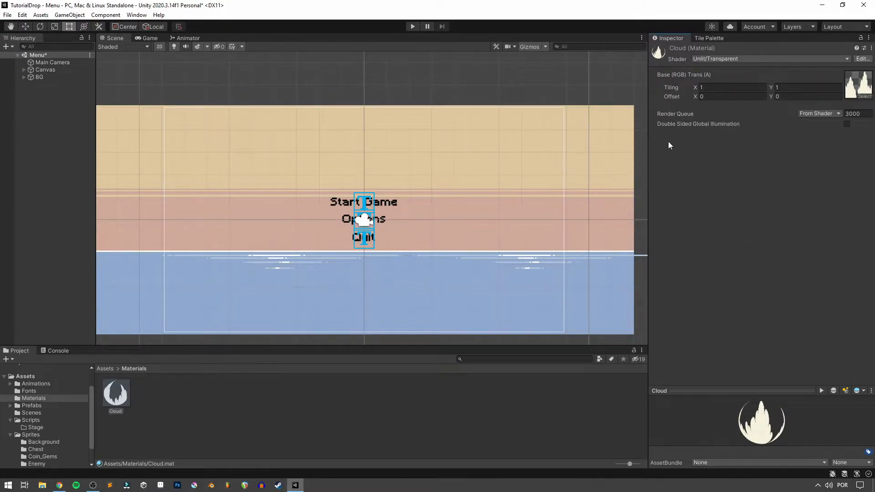
{"action": "left_click", "coordinate": [690, 98]}
{"action": "left_click_drag", "start_coordinate": [695, 97], "coordinate": [725, 97]}
{"action": "key", "text": "BackSpace"}
{"action": "key", "text": "Return"}
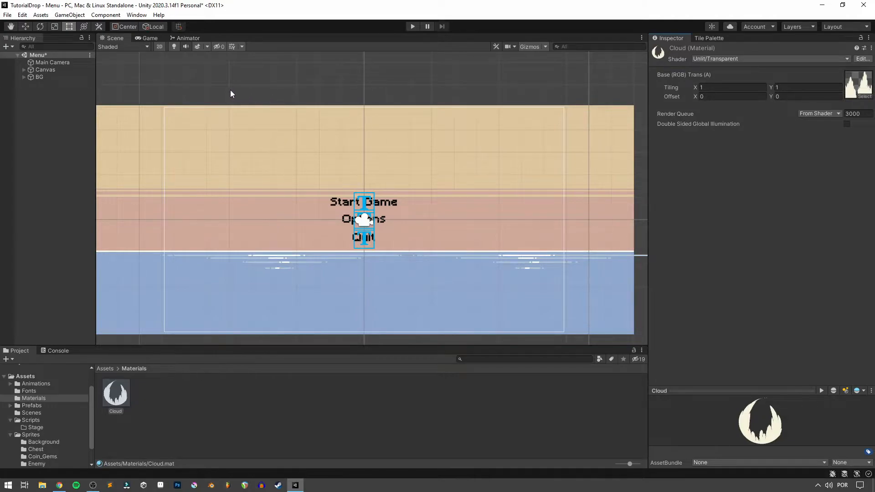
Add a 3D Quad to the Menu scene and apply the Cloud material to its Mesh Renderer.
{"action": "left_click", "coordinate": [48, 92]}
{"action": "right_click", "coordinate": [37, 102]}
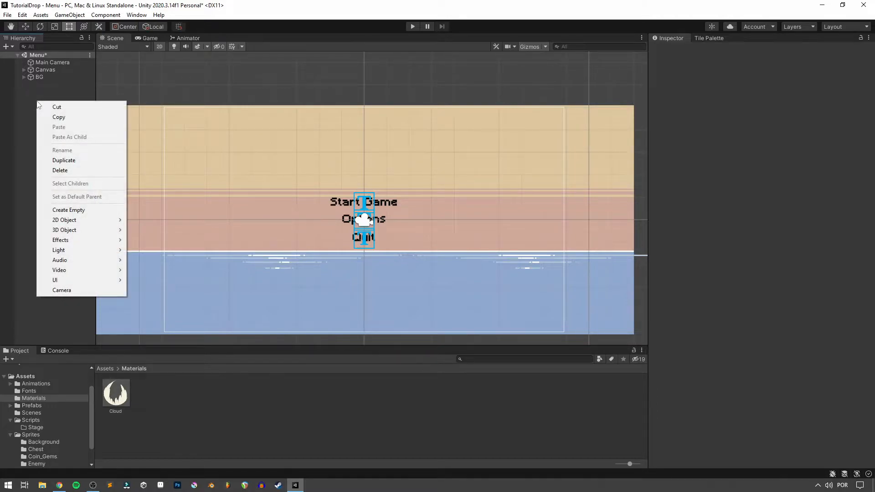
{"action": "mouse_move", "coordinate": [105, 234]}
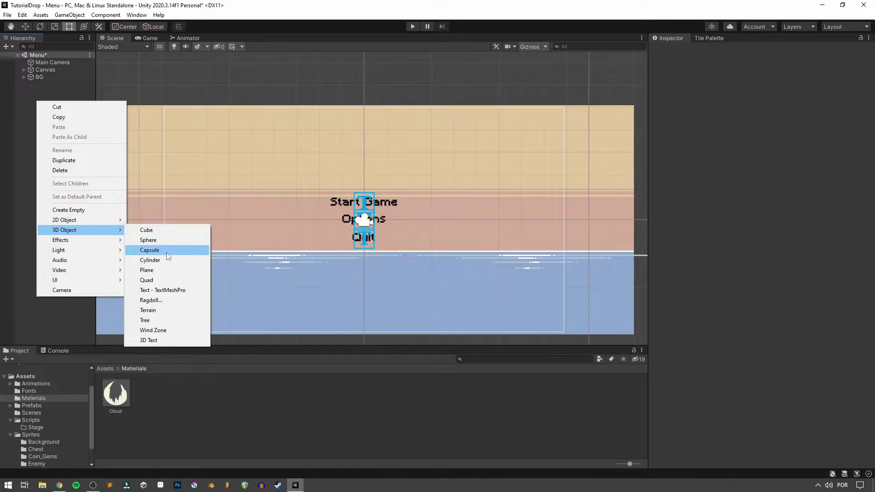
{"action": "left_click", "coordinate": [161, 283]}
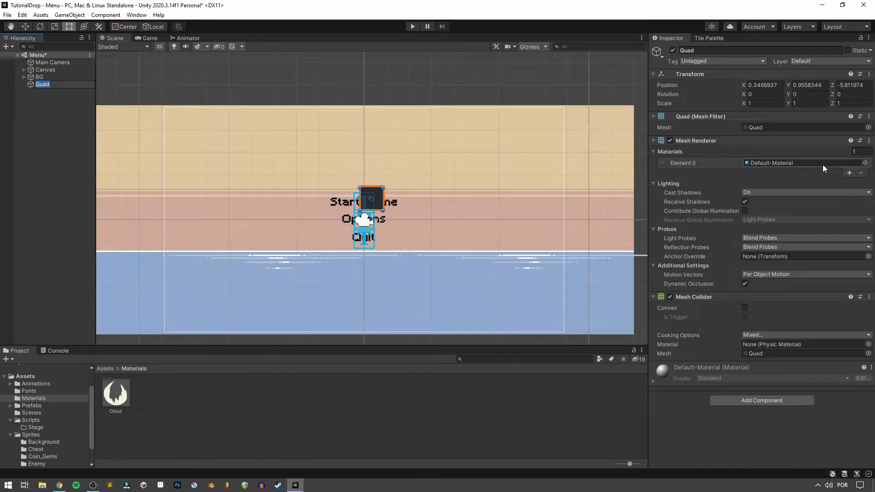
{"action": "left_click_drag", "start_coordinate": [116, 392], "coordinate": [766, 163]}
Stretch the quad into a cloud band across the background, about 23.96 wide and 6.11 high, with its base just above the water.
{"action": "scroll", "coordinate": [369, 204], "scroll_direction": "up", "scroll_amount": 6}
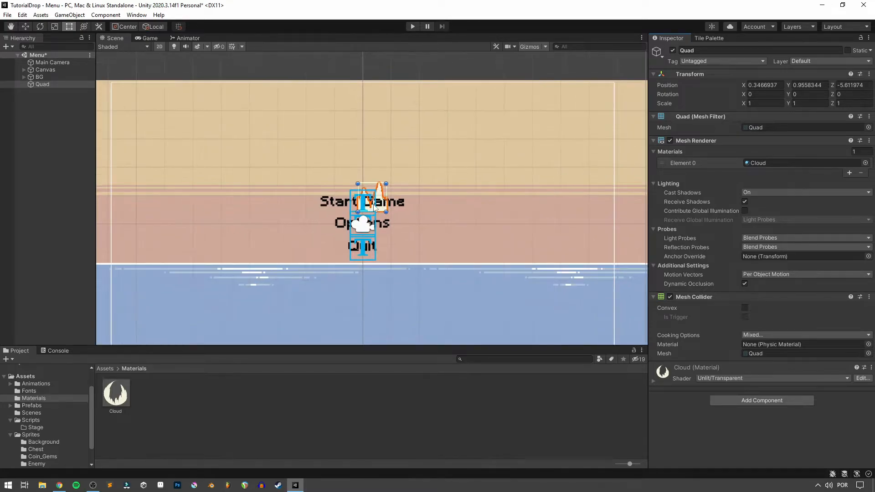
{"action": "scroll", "coordinate": [441, 214], "scroll_direction": "down", "scroll_amount": 8}
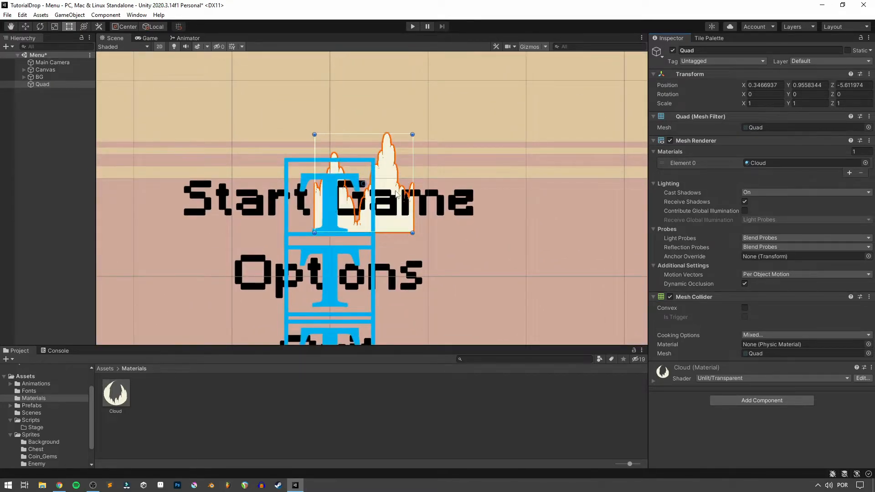
{"action": "middle_click_drag", "start_coordinate": [463, 259], "coordinate": [395, 239]}
{"action": "scroll", "coordinate": [395, 239], "scroll_direction": "down", "scroll_amount": 1}
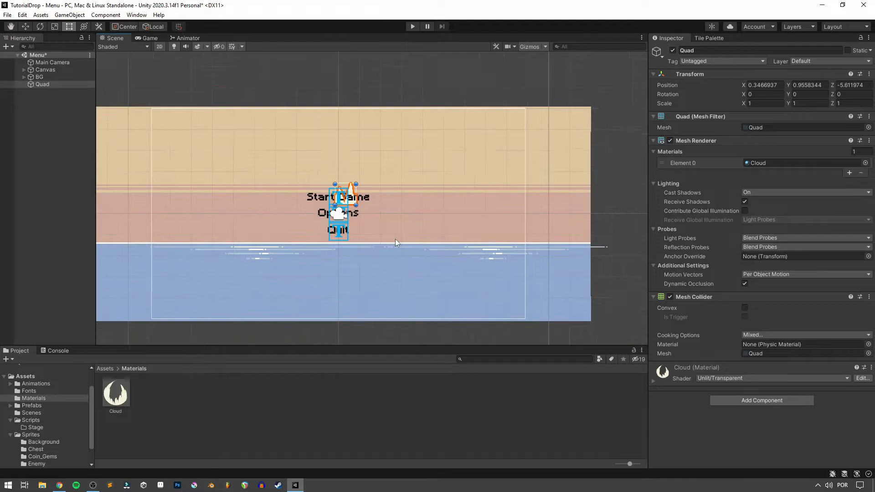
{"action": "scroll", "coordinate": [395, 239], "scroll_direction": "down", "scroll_amount": 1}
{"action": "left_click_drag", "start_coordinate": [364, 204], "coordinate": [529, 204]}
{"action": "left_click_drag", "start_coordinate": [346, 205], "coordinate": [171, 204]}
{"action": "left_click_drag", "start_coordinate": [374, 194], "coordinate": [374, 123]}
{"action": "left_click_drag", "start_coordinate": [424, 212], "coordinate": [420, 237]}
{"action": "left_click_drag", "start_coordinate": [529, 187], "coordinate": [560, 184]}
{"action": "left_click_drag", "start_coordinate": [428, 123], "coordinate": [430, 137]}
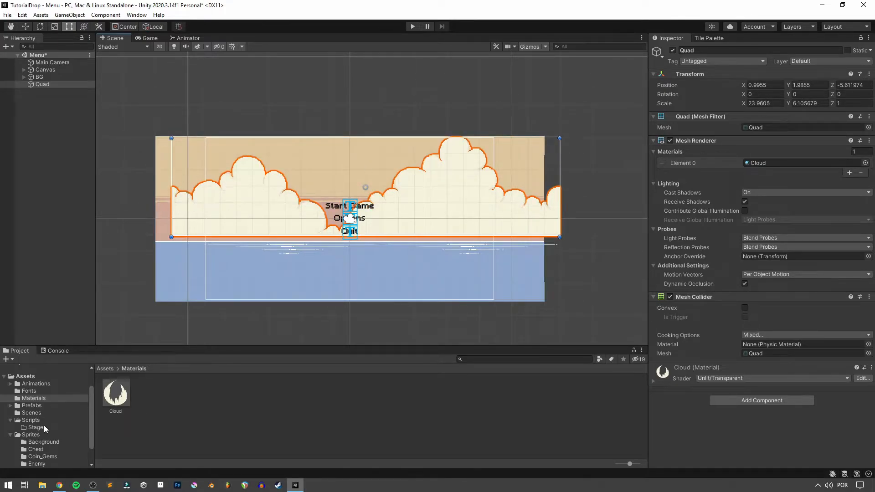
Place the Big Clouds sprite from the Background sprites folder above the quad as a size reference.
{"action": "scroll", "coordinate": [44, 426], "scroll_direction": "down", "scroll_amount": 2}
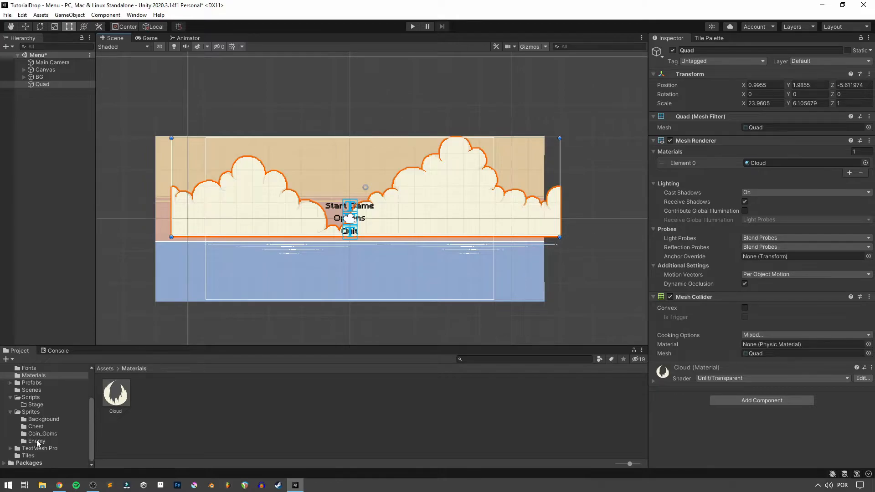
{"action": "left_click", "coordinate": [44, 419]}
{"action": "left_click_drag", "start_coordinate": [225, 396], "coordinate": [348, 111]}
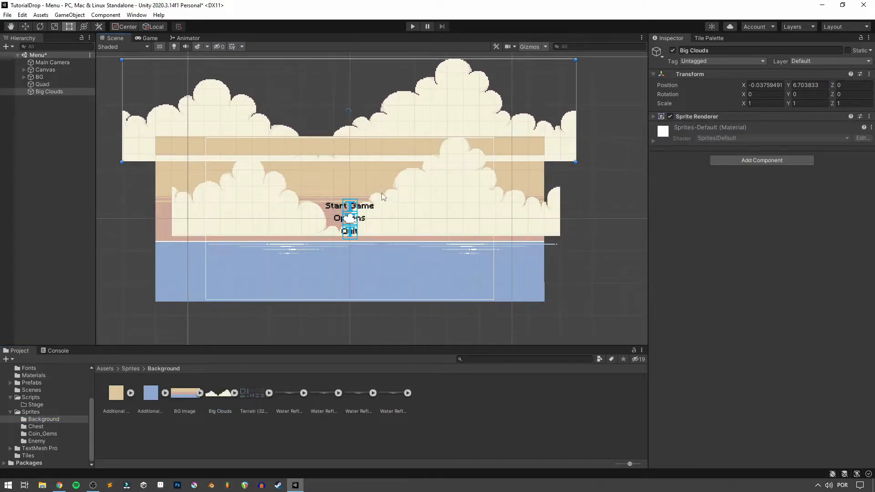
Widen the quad on both sides to match the reference sprite's width, to an X scale of about 27.85.
{"action": "left_click", "coordinate": [405, 213]}
{"action": "left_click", "coordinate": [533, 211]}
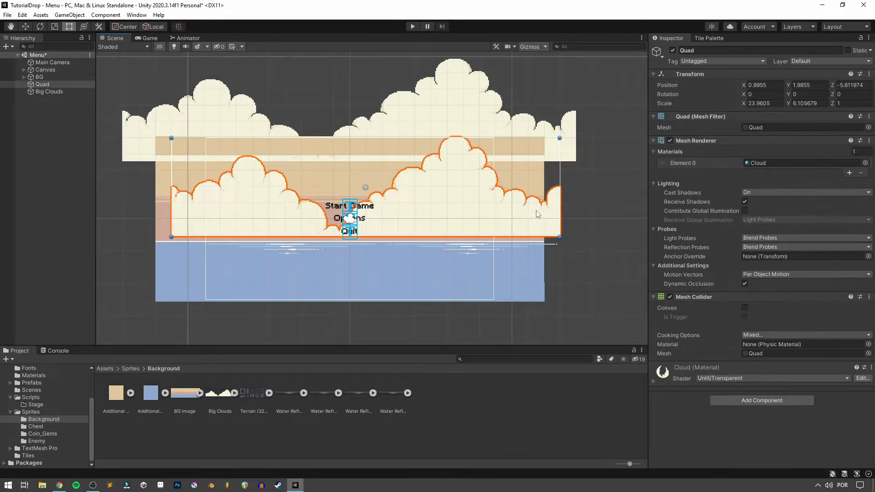
{"action": "left_click_drag", "start_coordinate": [564, 166], "coordinate": [575, 167]}
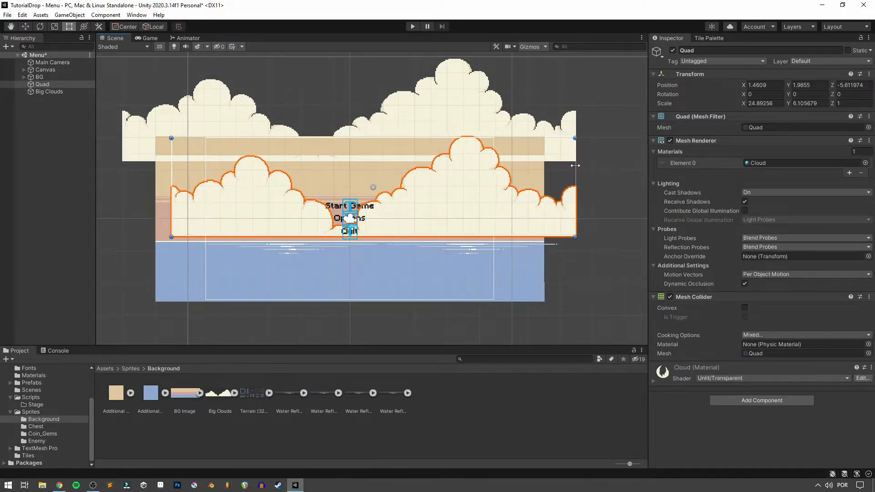
{"action": "left_click_drag", "start_coordinate": [172, 170], "coordinate": [125, 172]}
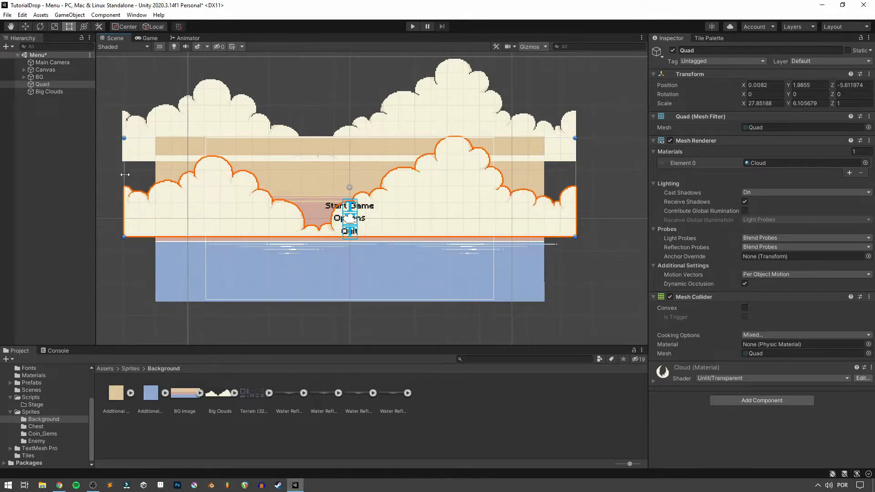
Move the quad down to a Y position of about 1.77 so the clouds' base sits near the waterline.
{"action": "key", "text": "w"}
{"action": "mouse_move", "coordinate": [353, 149]}
{"action": "left_mouse_down"}
{"action": "mouse_move", "coordinate": [351, 76]}
{"action": "mouse_move", "coordinate": [338, 155]}
{"action": "left_mouse_up"}
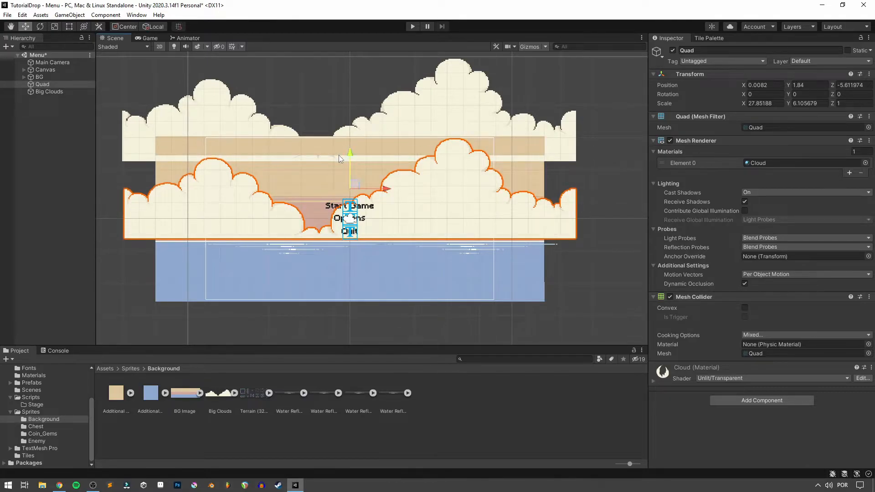
{"action": "scroll", "coordinate": [327, 213], "scroll_direction": "up", "scroll_amount": 5}
{"action": "scroll", "coordinate": [346, 244], "scroll_direction": "up", "scroll_amount": 2}
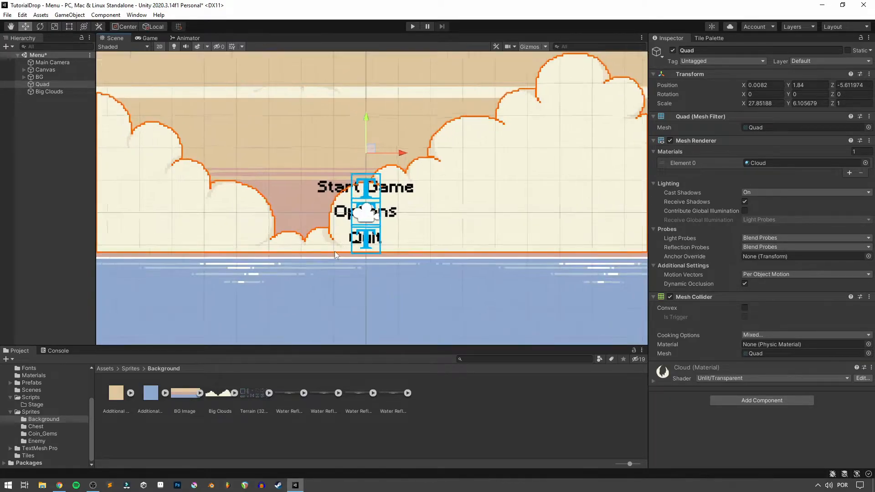
{"action": "middle_click_drag", "start_coordinate": [343, 204], "coordinate": [338, 176]}
{"action": "left_click_drag", "start_coordinate": [362, 82], "coordinate": [361, 84]}
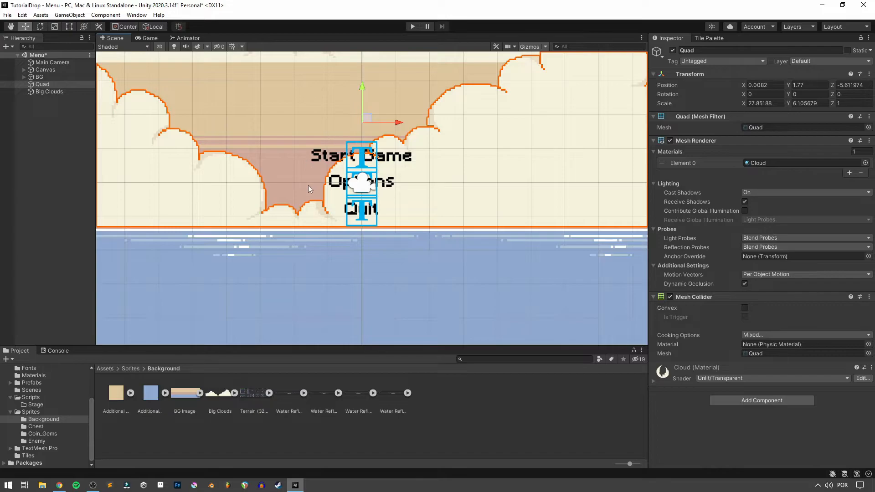
Delete the Big Clouds reference sprite from the scene, keeping only the textured quad.
{"action": "scroll", "coordinate": [305, 183], "scroll_direction": "down", "scroll_amount": 8}
{"action": "left_click", "coordinate": [48, 91]}
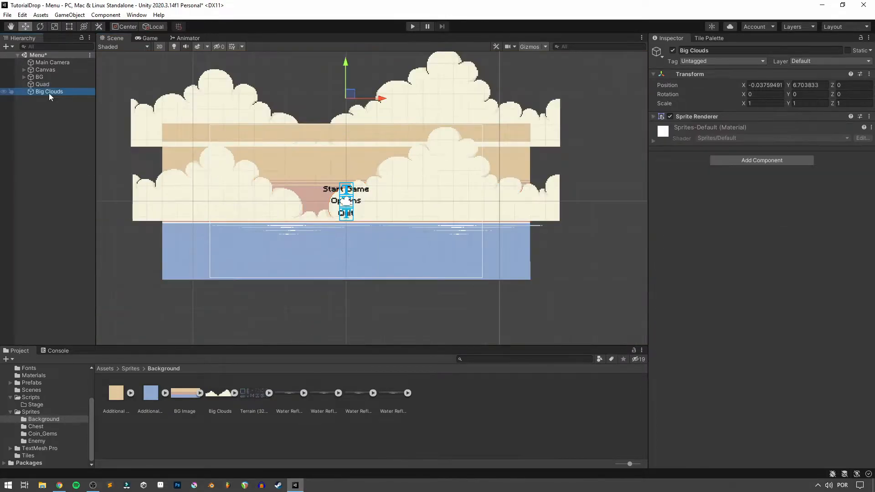
{"action": "key", "text": "Delete"}
{"action": "scroll", "coordinate": [314, 172], "scroll_direction": "up", "scroll_amount": 3}
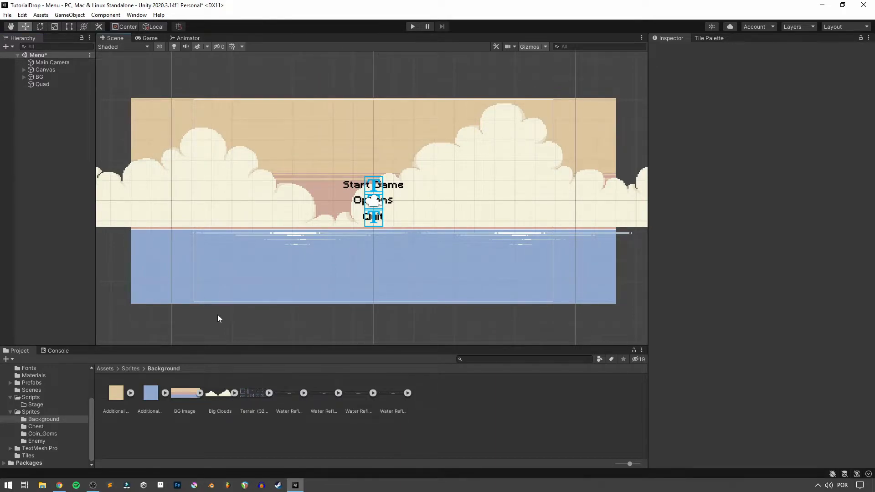
Check the Big Clouds texture's import settings, keeping its Wrap Mode on Repeat.
{"action": "left_click", "coordinate": [219, 394]}
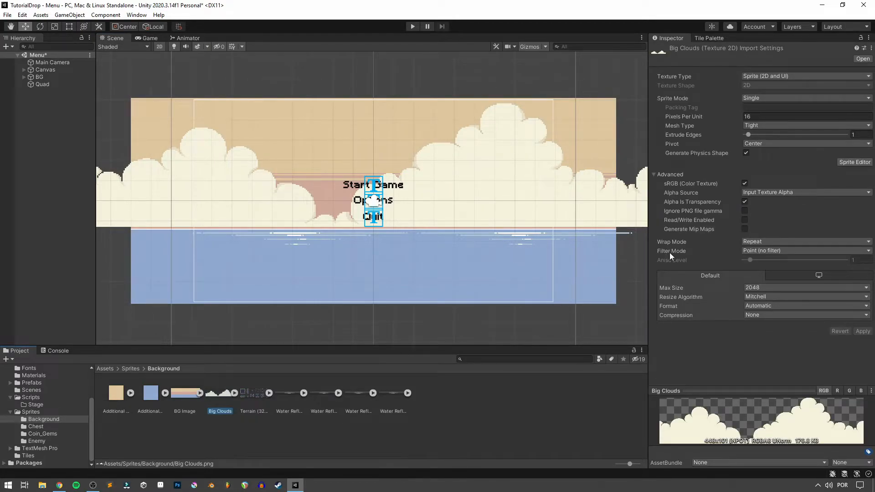
{"action": "left_click", "coordinate": [747, 242]}
{"action": "left_click", "coordinate": [757, 262]}
{"action": "left_click", "coordinate": [752, 241]}
{"action": "left_click", "coordinate": [756, 252]}
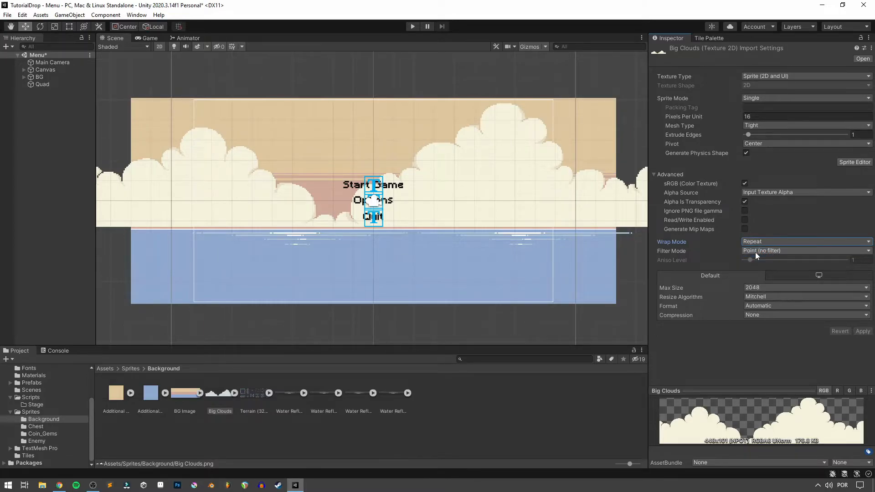
{"action": "left_click", "coordinate": [274, 436]}
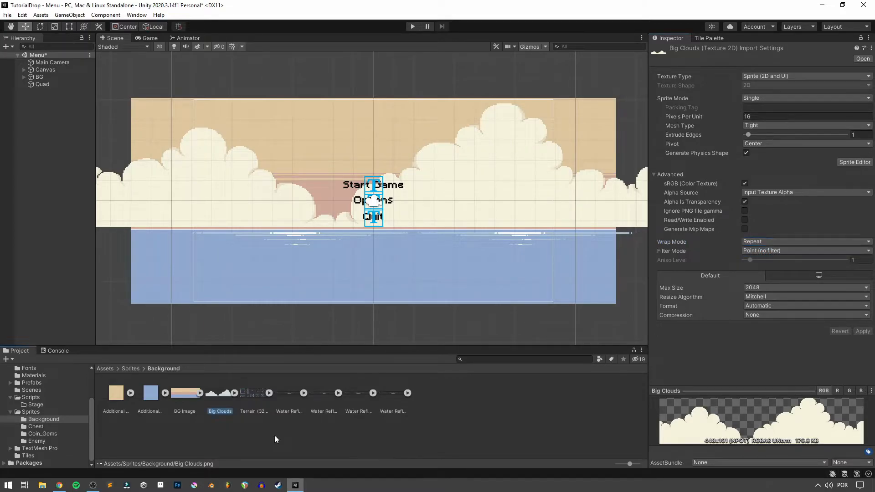
Shift the Cloud material's X texture offset to about 1.57 and preview the clouds in the Game view.
{"action": "left_click", "coordinate": [46, 376]}
{"action": "left_click", "coordinate": [126, 397]}
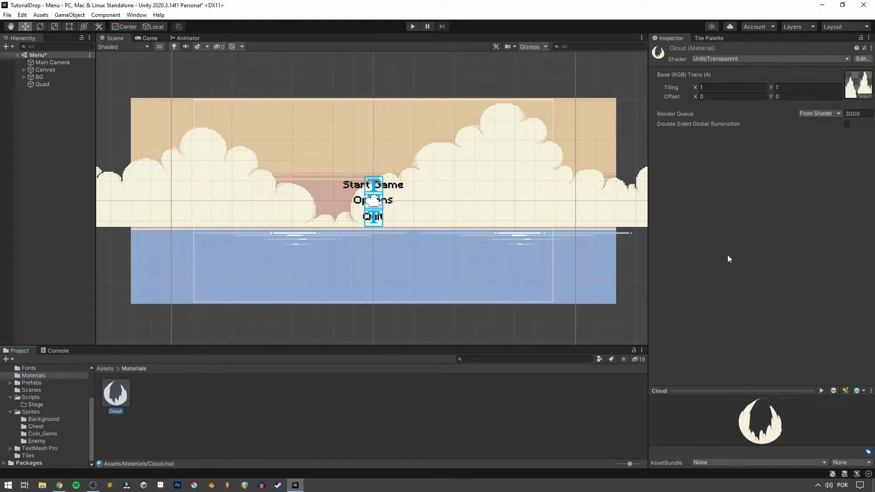
{"action": "left_click", "coordinate": [697, 98]}
{"action": "left_click_drag", "start_coordinate": [698, 97], "coordinate": [721, 97]}
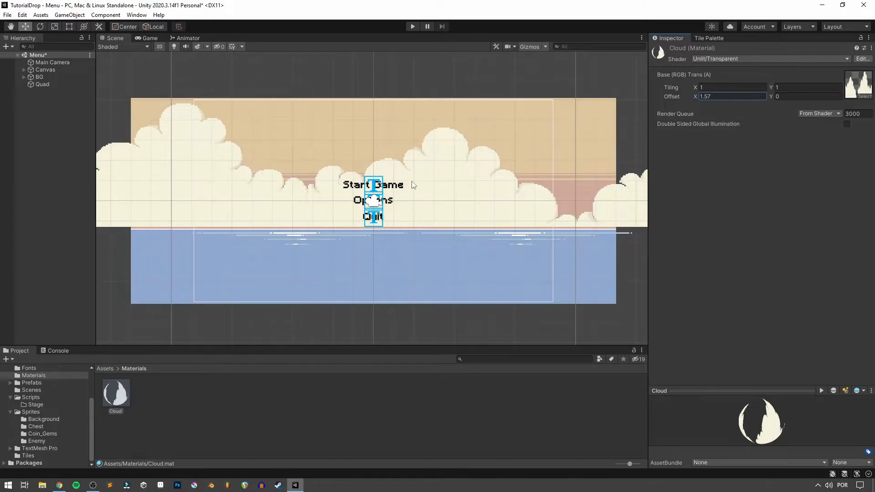
{"action": "scroll", "coordinate": [413, 184], "scroll_direction": "down", "scroll_amount": 1}
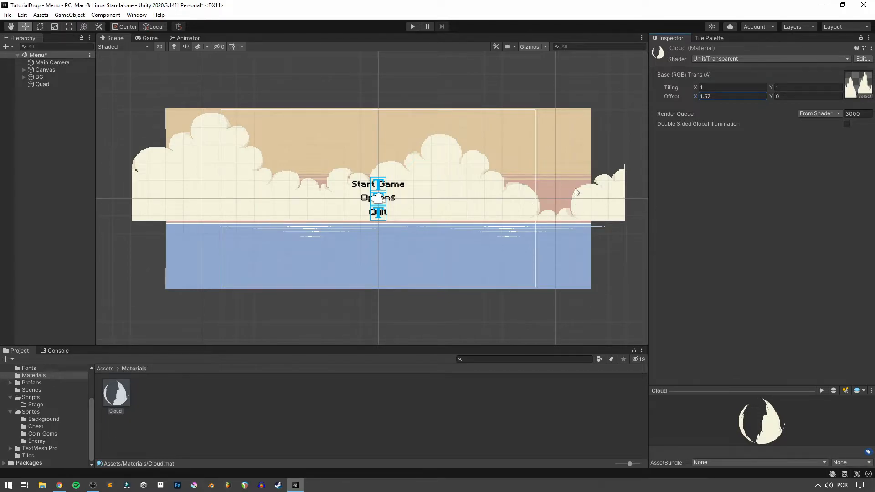
{"action": "left_click", "coordinate": [152, 40]}
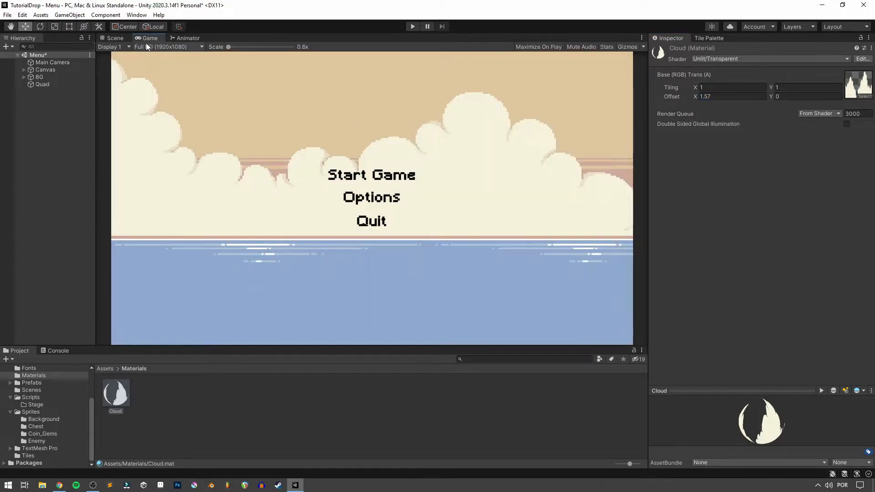
{"action": "left_click", "coordinate": [117, 38]}
Try narrowing the quad from its right edge to an X scale of about 21.45.
{"action": "left_click", "coordinate": [49, 84]}
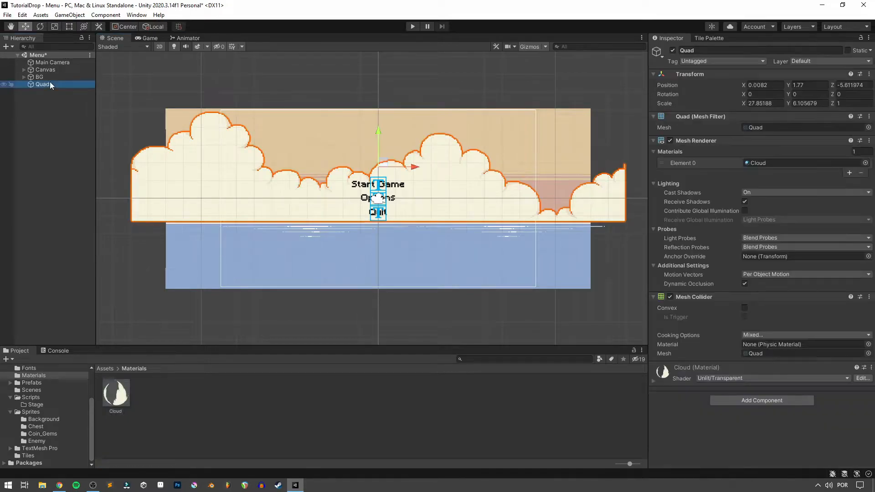
{"action": "key", "text": "t"}
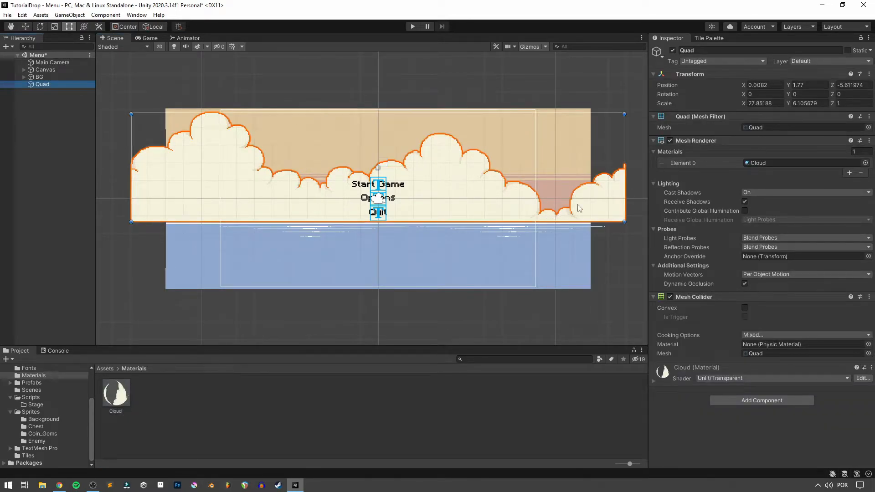
{"action": "left_click_drag", "start_coordinate": [625, 181], "coordinate": [512, 203]}
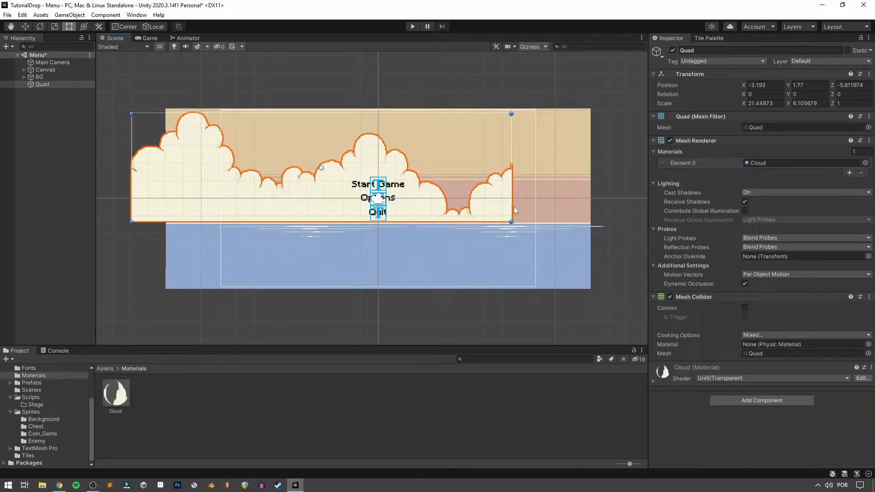
{"action": "left_click", "coordinate": [150, 38]}
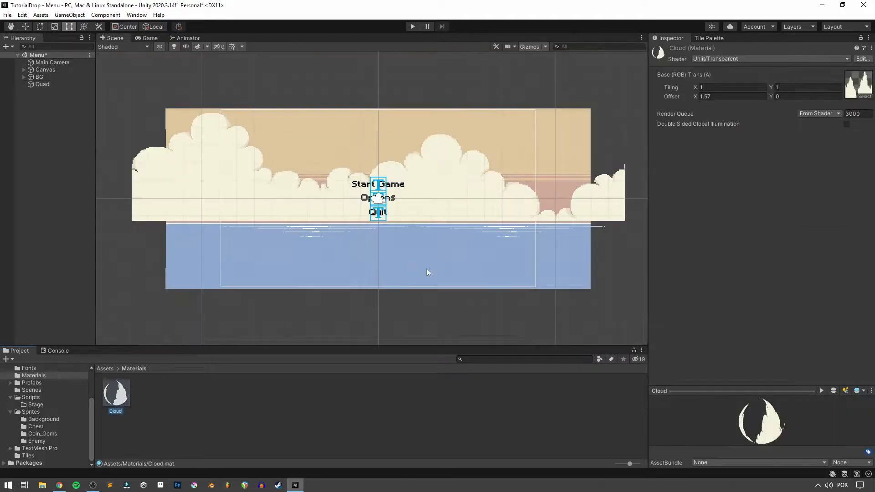
Shift the Cloud material's X offset once more, and undo the offset changes back to 0.
{"action": "left_click_drag", "start_coordinate": [695, 96], "coordinate": [731, 97]}
{"action": "key", "text": "ctrl+z"}
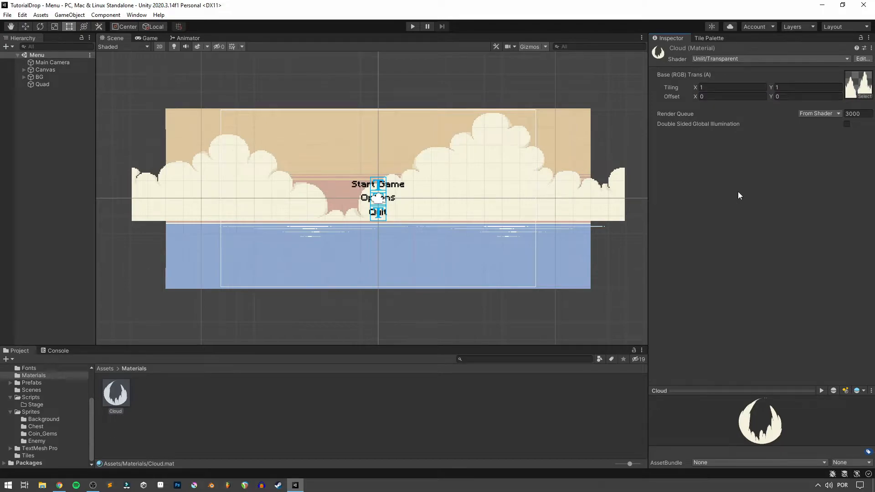
Create a C# script named Scroll in the Scripts/Stage folder.
{"action": "left_click", "coordinate": [45, 403]}
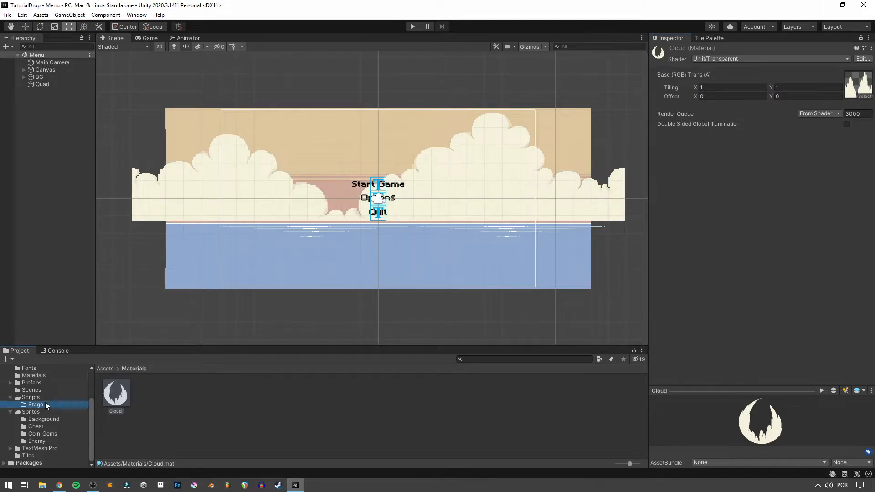
{"action": "right_click", "coordinate": [178, 410]}
{"action": "mouse_move", "coordinate": [281, 175]}
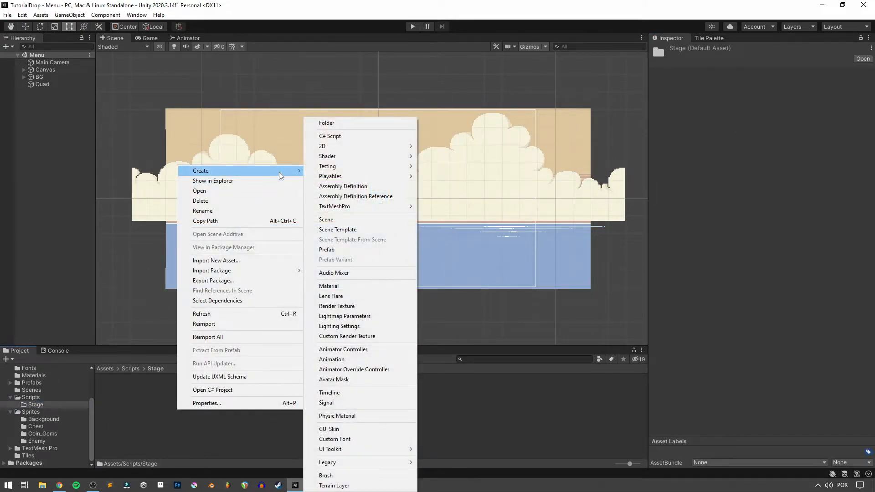
{"action": "left_click", "coordinate": [348, 135]}
{"action": "type", "text": "Sc"}
{"action": "key", "text": "Return"}
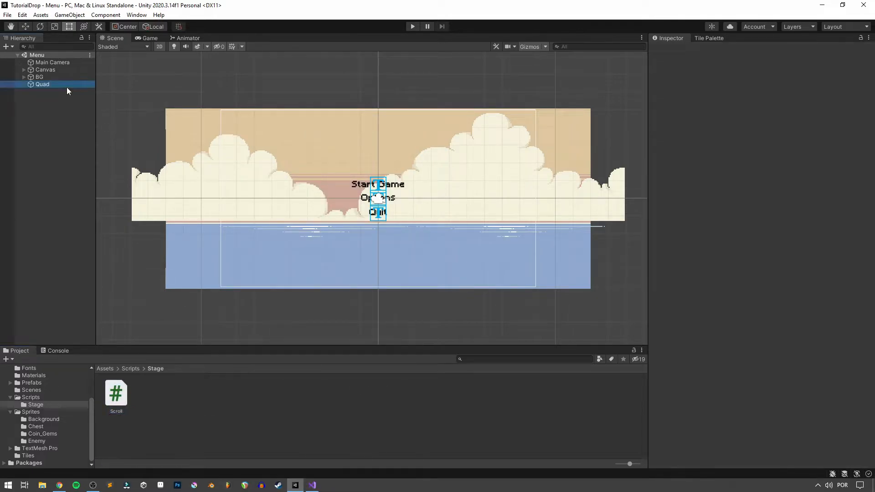
Rename the Quad object to Cloud and attach the Scroll script to it.
{"action": "left_click", "coordinate": [67, 90]}
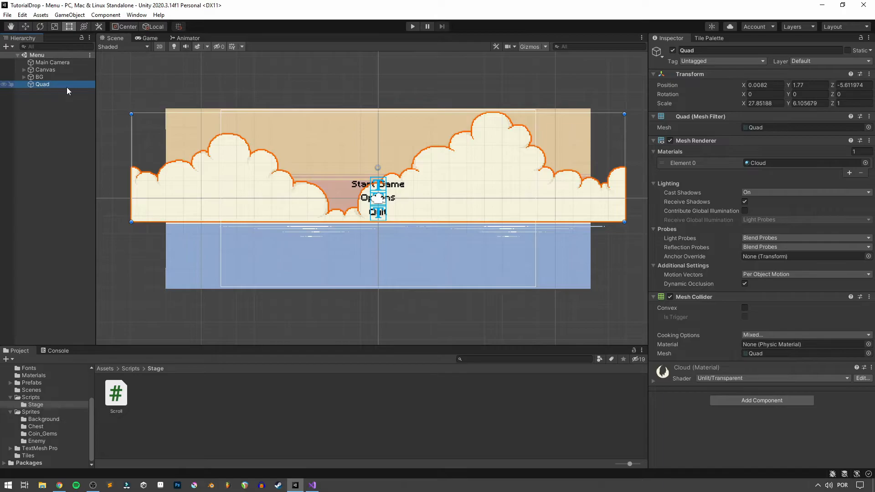
{"action": "left_click", "coordinate": [66, 87]}
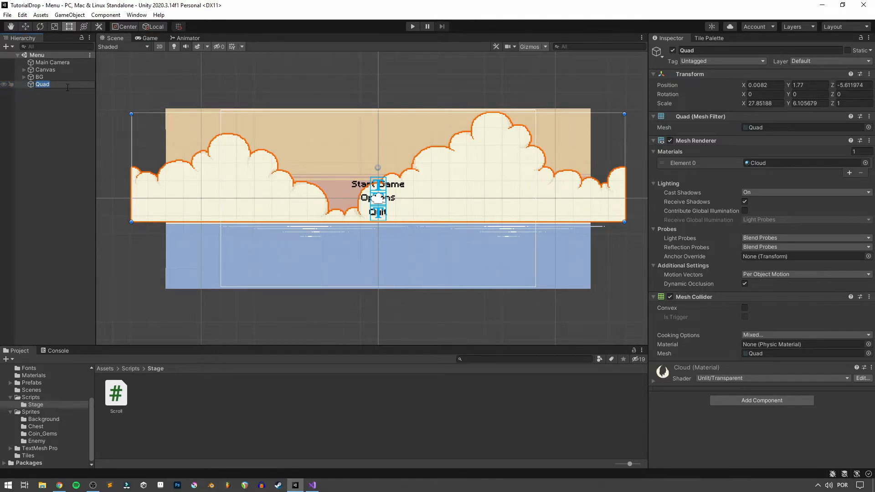
{"action": "type", "text": "Cloud"}
{"action": "key", "text": "Return"}
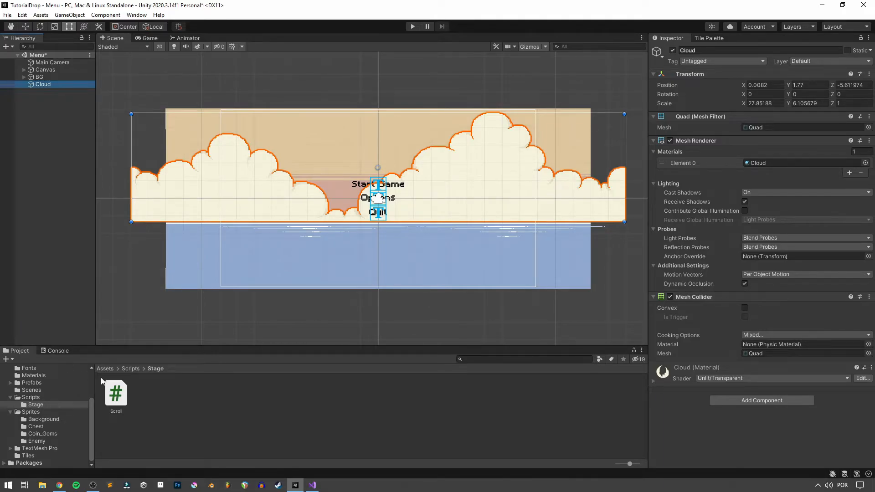
{"action": "left_click_drag", "start_coordinate": [115, 397], "coordinate": [706, 432]}
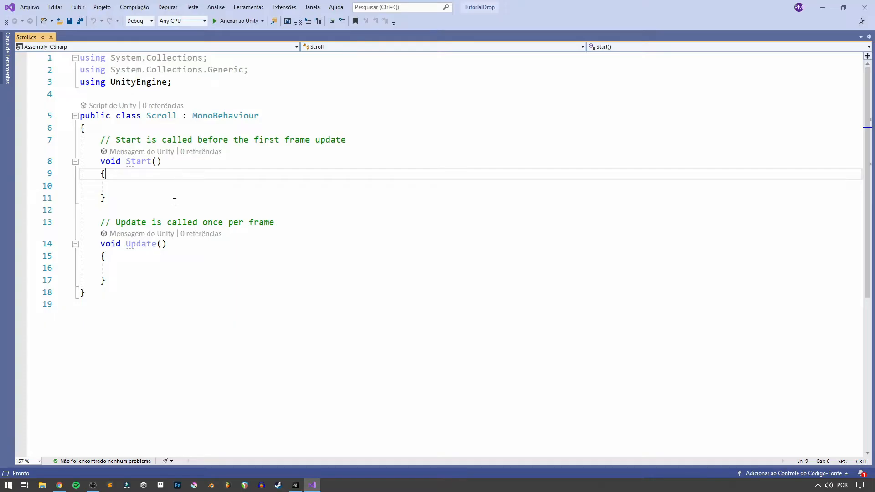
In Scroll.cs, delete the two System.Collections using lines and the Update method with its comment.
{"action": "left_click_drag", "start_coordinate": [266, 75], "coordinate": [57, 61]}
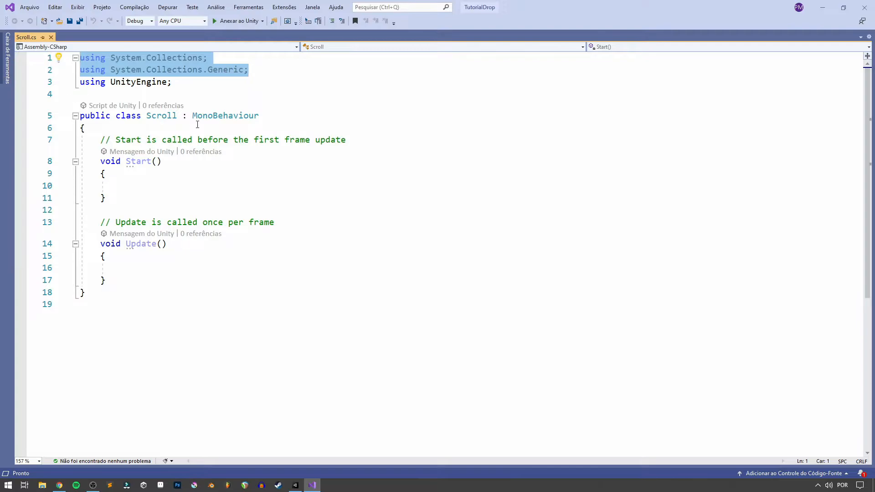
{"action": "key", "text": "Delete"}
{"action": "key", "text": "Delete"}
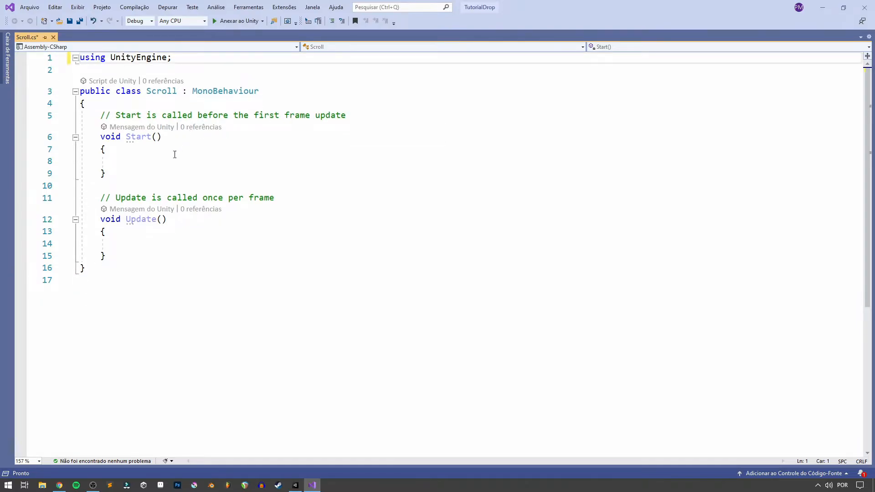
{"action": "left_click_drag", "start_coordinate": [116, 255], "coordinate": [80, 185]}
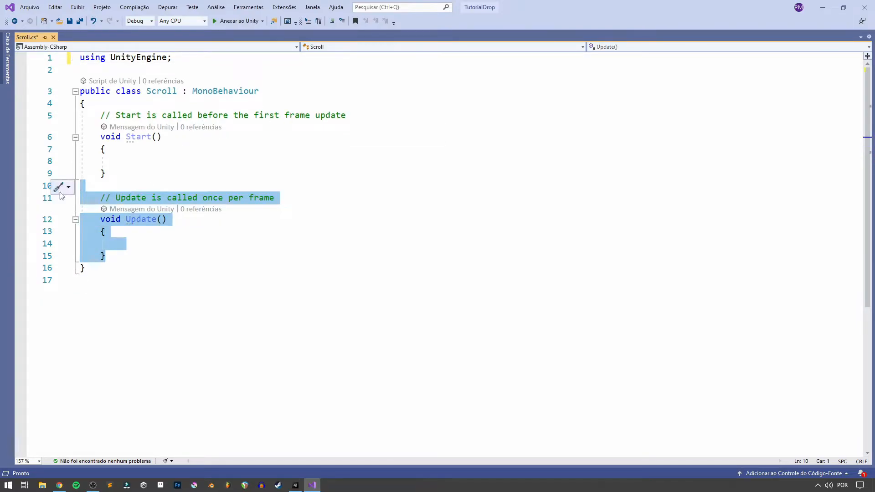
{"action": "key", "text": "Delete"}
{"action": "key", "text": "BackSpace"}
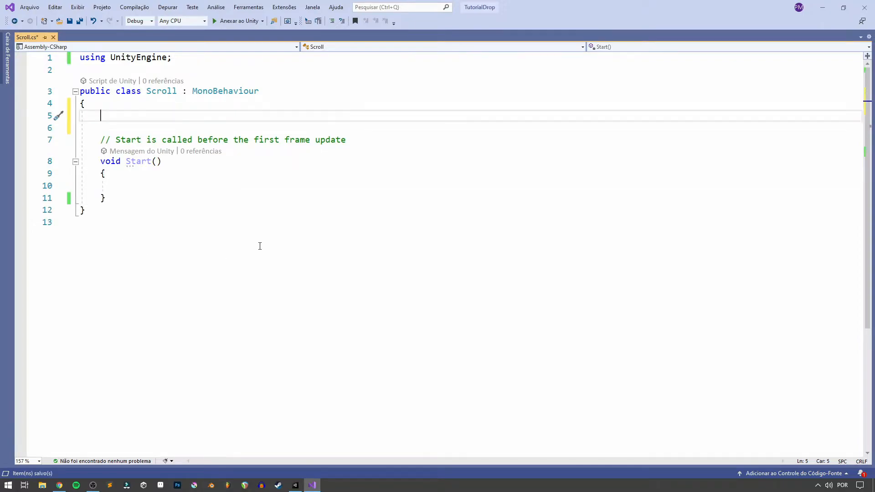
Declare the field "private Renderer myRenderer;" at the top of the Scroll class.
{"action": "type", "text": "prica"}
{"action": "key", "text": "BackSpace"}
{"action": "key", "text": "BackSpace"}
{"action": "type", "text": "vate Render"}
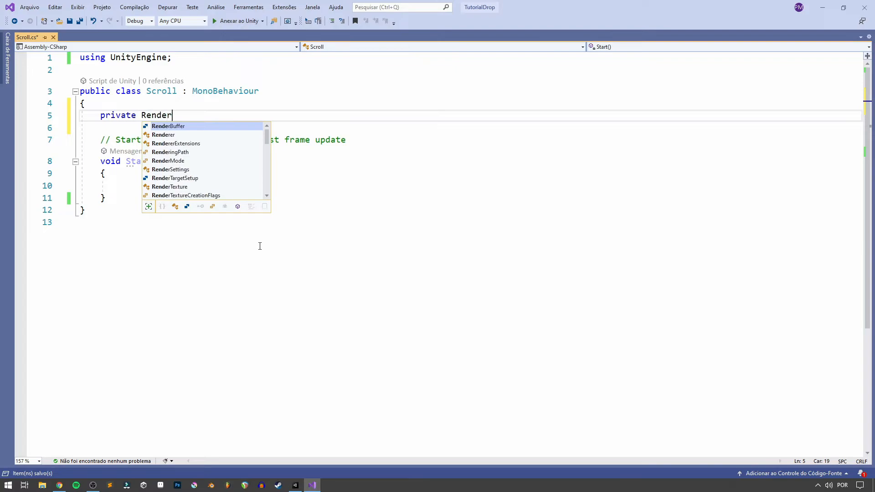
{"action": "type", "text": "er myRendre"}
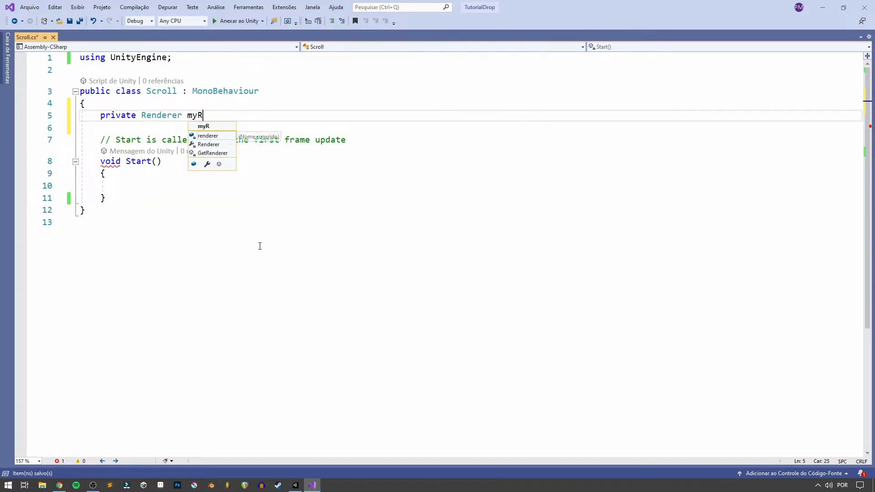
{"action": "key", "text": "BackSpace"}
{"action": "key", "text": "BackSpace"}
{"action": "type", "text": "erer;"}
Declare the field "private Material myMaterial;" below the renderer field and save the script.
{"action": "key", "text": "Return"}
{"action": "type", "text": "private Materia"}
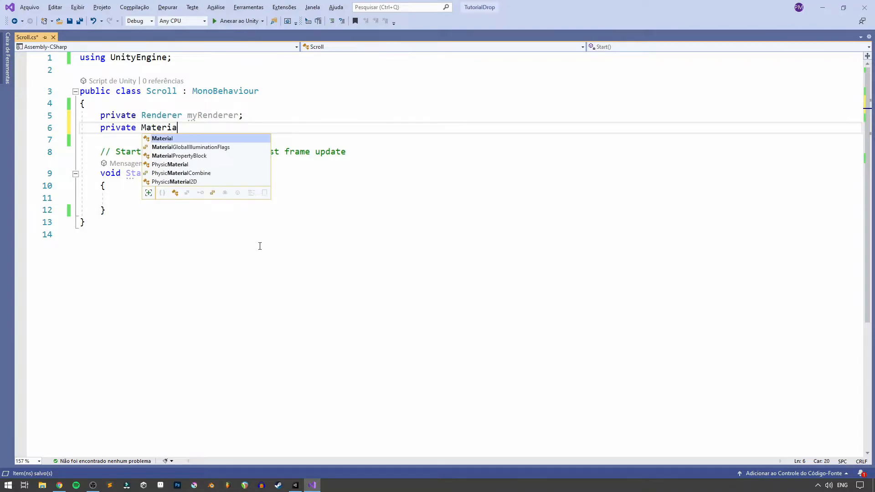
{"action": "type", "text": "l myM"}
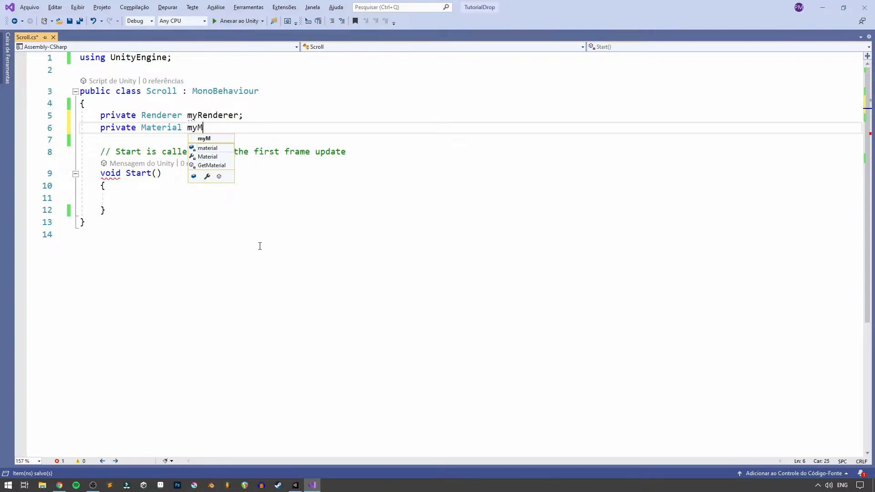
{"action": "type", "text": "aterial;"}
{"action": "key", "text": "ctrl+s"}
In Start, assign the renderer with "myRenderer = GetComponent<MeshRenderer>();".
{"action": "left_click", "coordinate": [172, 198]}
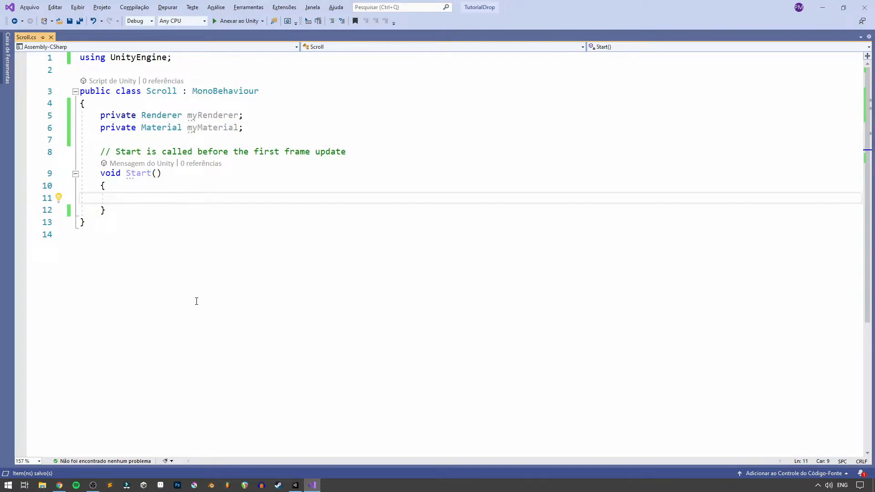
{"action": "type", "text": "myRenderer = GetComponent"}
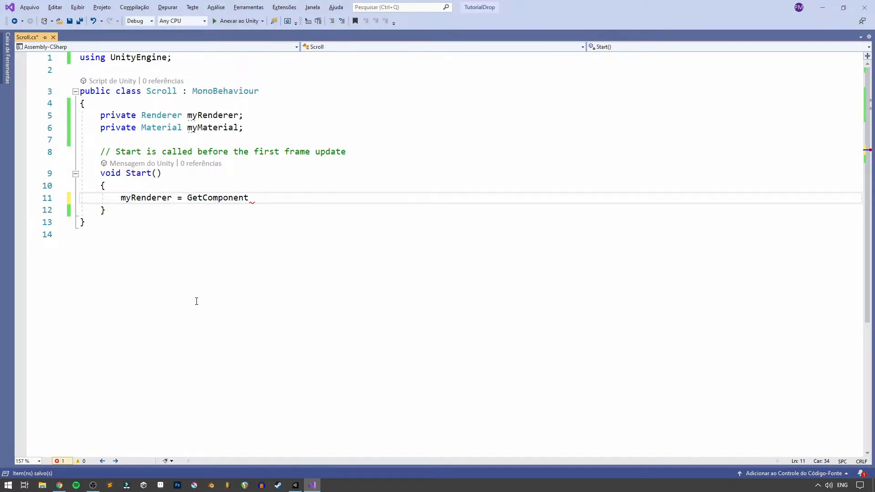
{"action": "type", "text": "<MeshRenderer"}
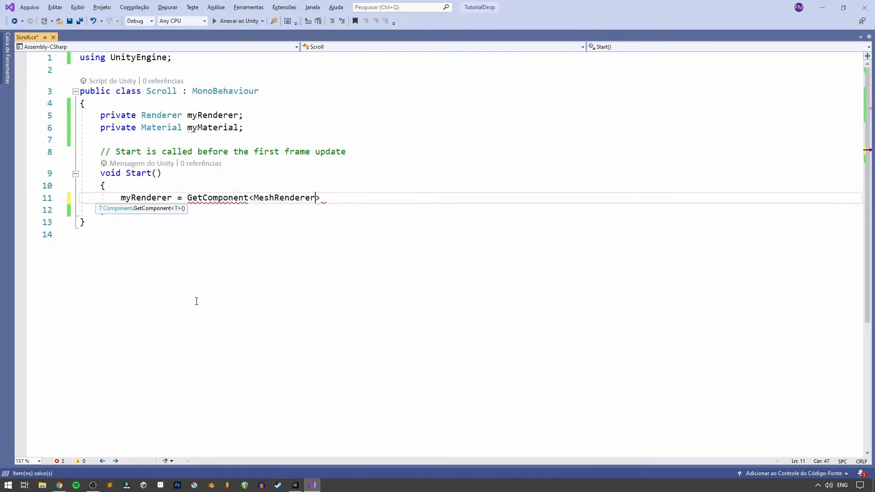
{"action": "type", "text": ">();"}
Add "myMaterial = myRenderer.material;" as the next line in Start and save the script.
{"action": "key", "text": "Return"}
{"action": "type", "text": "myMat"}
{"action": "key", "text": "Tab"}
{"action": "type", "text": "= "}
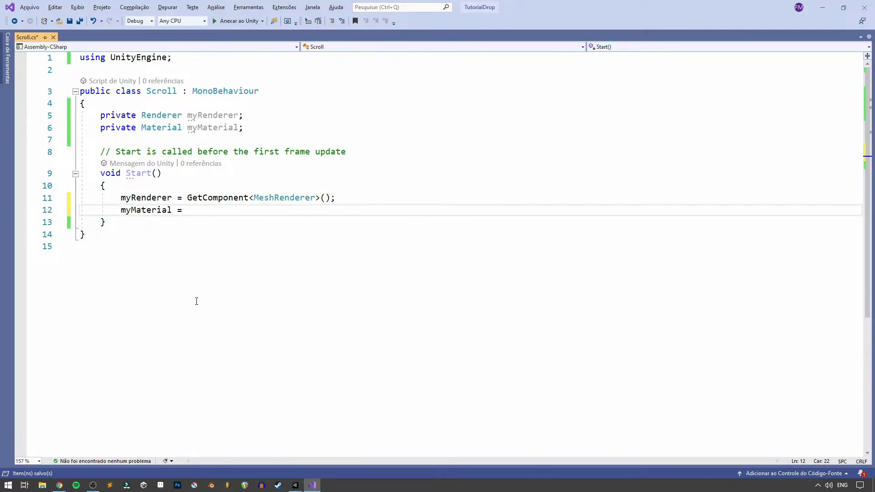
{"action": "type", "text": "myRe"}
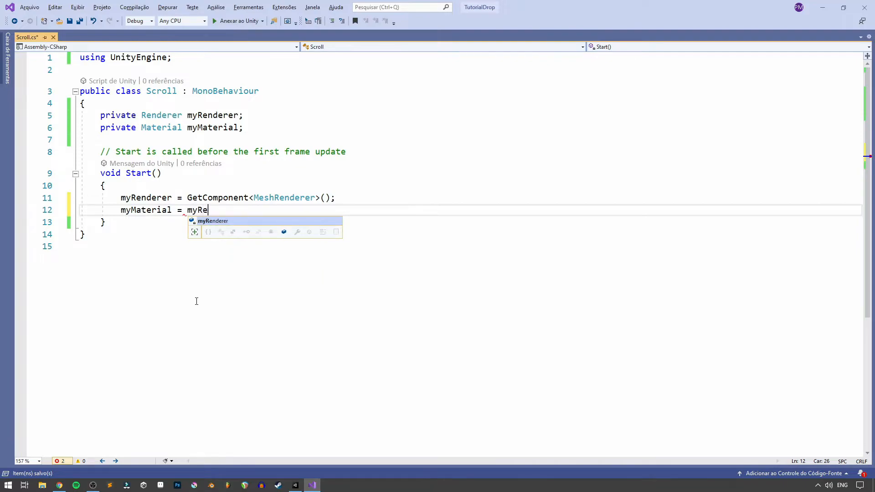
{"action": "type", "text": "nderer.material;"}
{"action": "key", "text": "ctrl+s"}
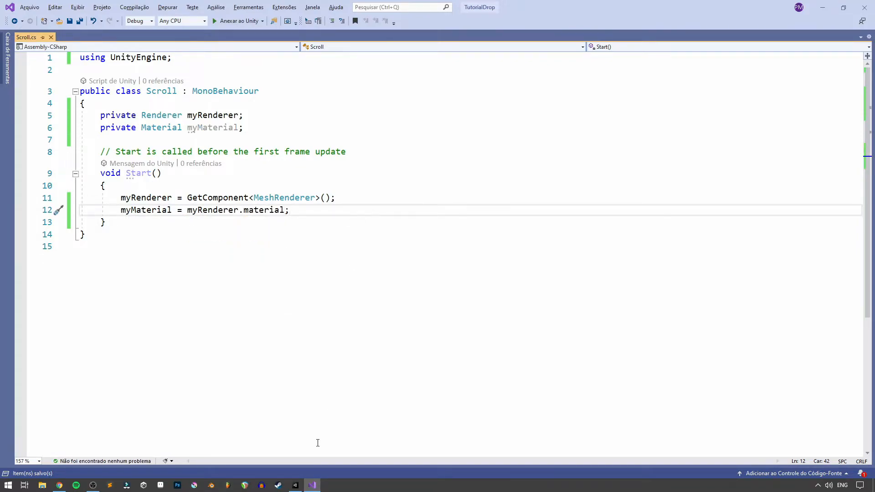
Switch to Unity to review the Cloud object's Mesh Renderer material, and return to the script in Visual Studio.
{"action": "left_click", "coordinate": [295, 485]}
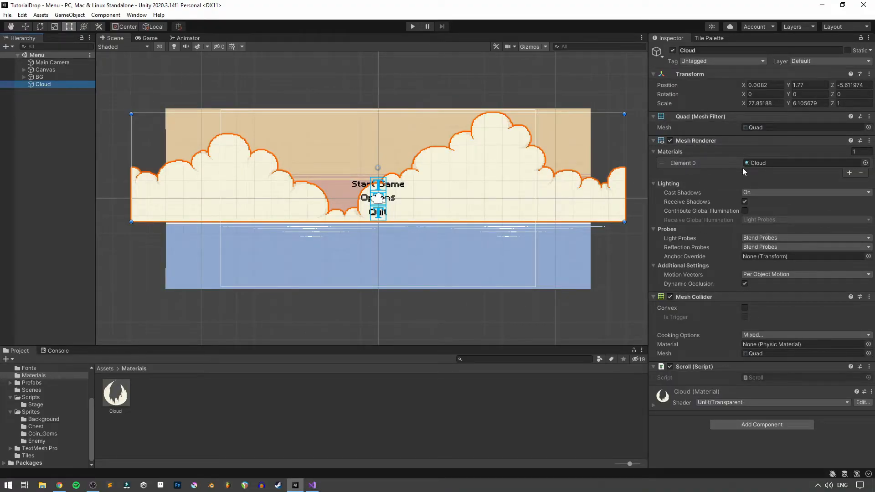
{"action": "left_click", "coordinate": [312, 485]}
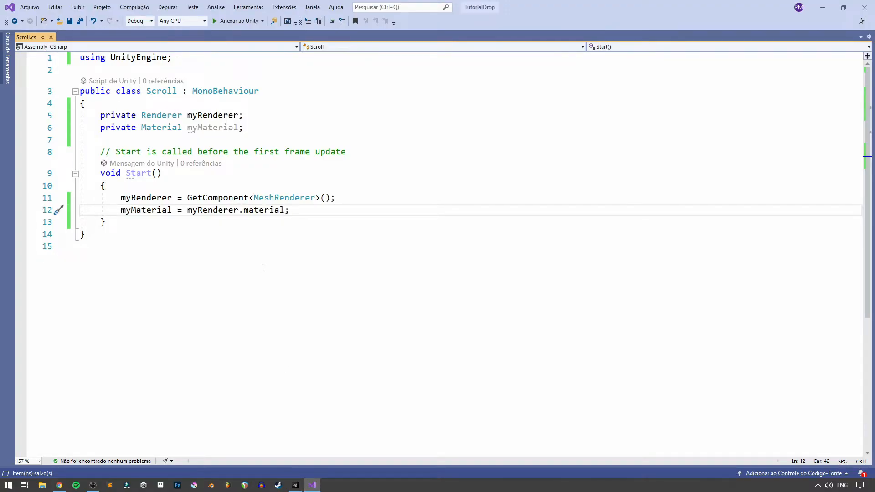
Declare the field "private float offset;" below the myMaterial field and save the script.
{"action": "left_click", "coordinate": [258, 119]}
{"action": "key", "text": "Down"}
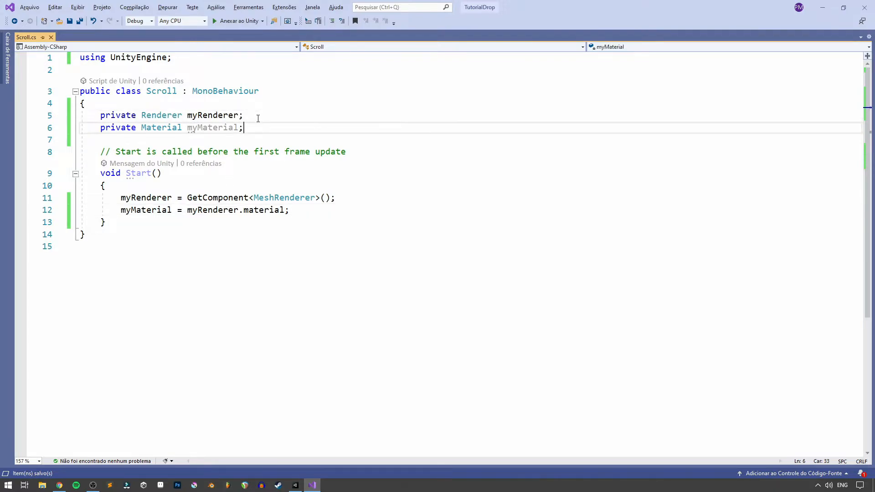
{"action": "key", "text": "Return"}
{"action": "key", "text": "Return"}
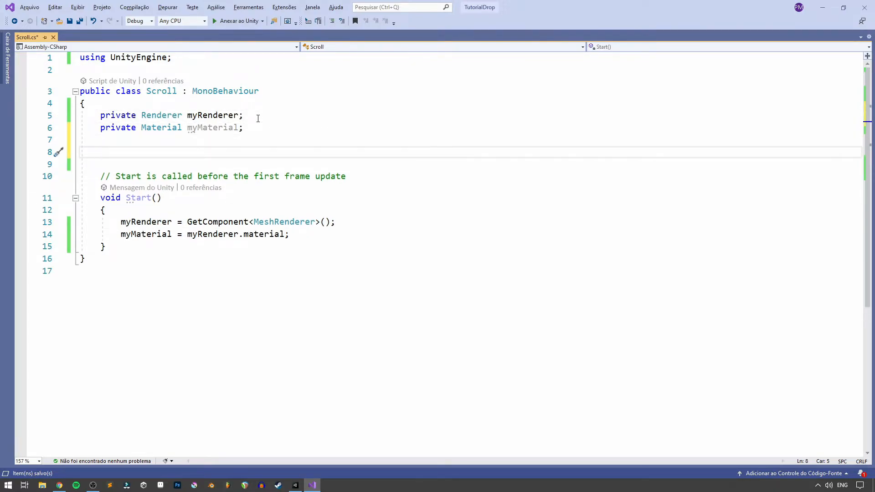
{"action": "type", "text": "private float"}
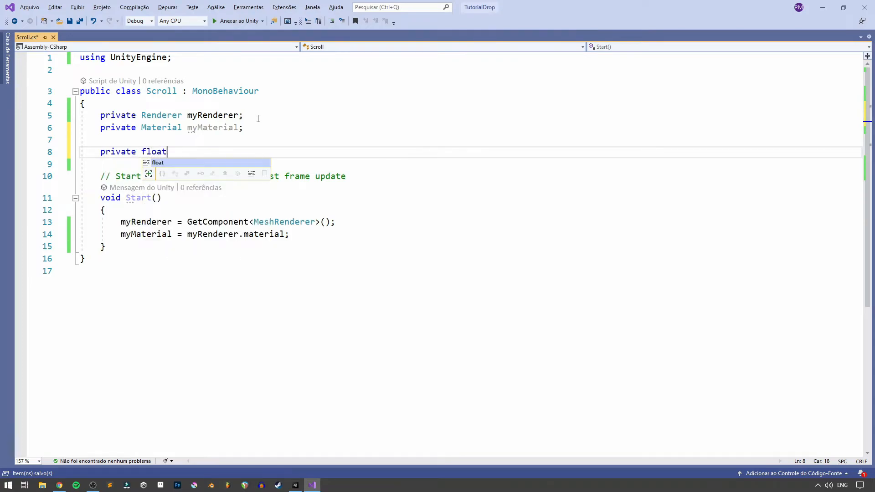
{"action": "type", "text": " offset;"}
{"action": "key", "text": "ctrl+s"}
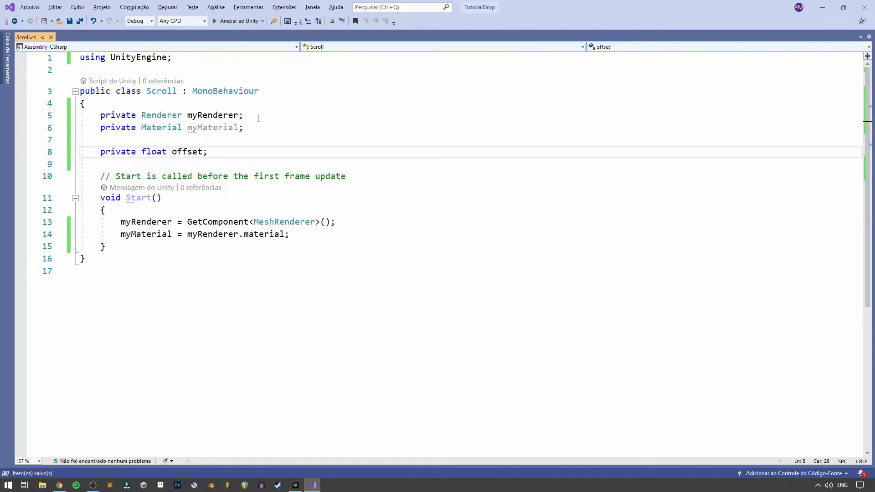
Below offset, declare the fields "[SerializeField] private float increase;" and "[SerializeField] private float speed;" and save the script.
{"action": "key", "text": "Return"}
{"action": "key", "text": "Return"}
{"action": "type", "text": "[SerializeField] private f"}
{"action": "type", "text": "loat increase;"}
{"action": "key", "text": "Return"}
{"action": "type", "text": "[SerializeField]"}
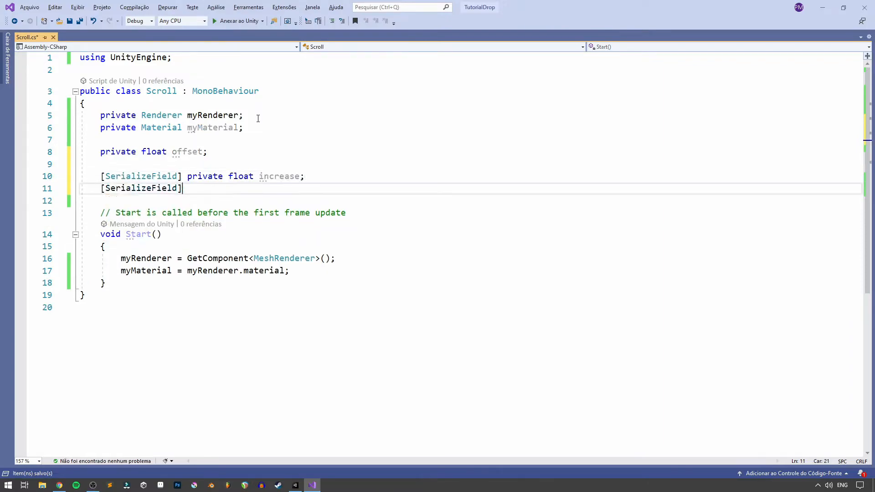
{"action": "type", "text": " private float speed;"}
{"action": "key", "text": "ctrl+s"}
{"action": "left_click_drag", "start_coordinate": [102, 177], "coordinate": [187, 177]}
{"action": "left_click", "coordinate": [183, 178]}
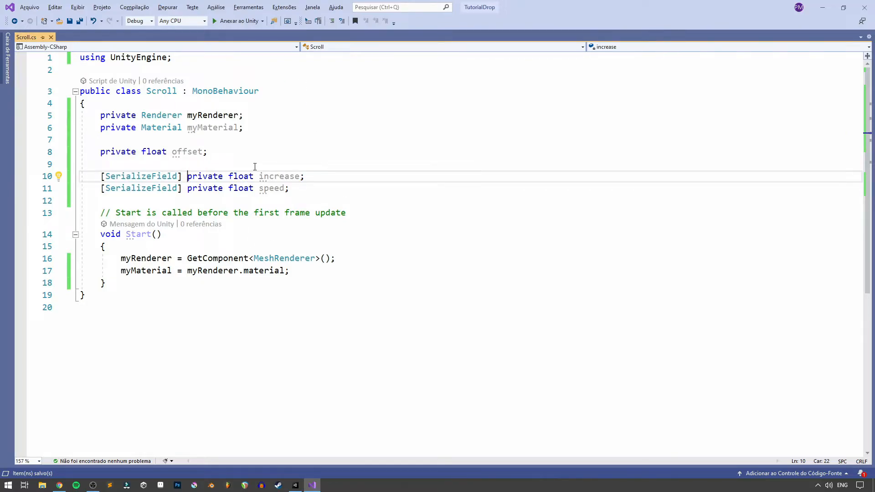
Switch to Unity and set both Increase and Speed to 1 in the Cloud object's Scroll component.
{"action": "key", "text": "alt+Tab"}
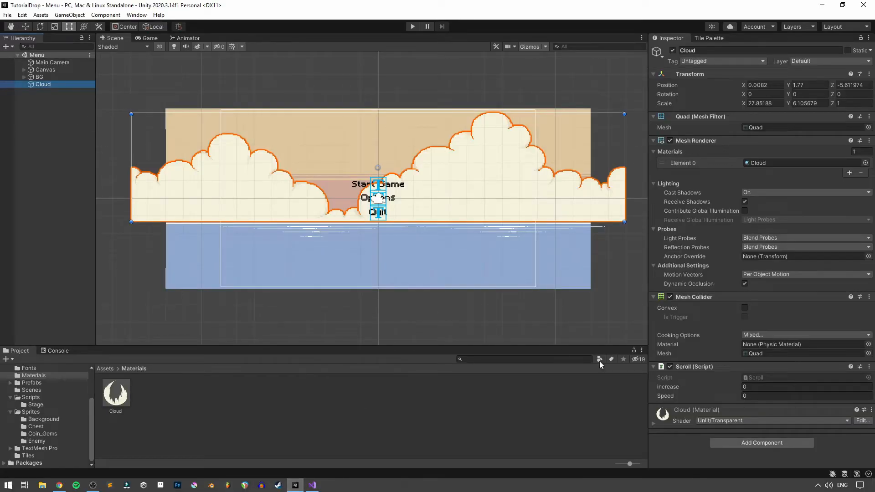
{"action": "left_click", "coordinate": [755, 387]}
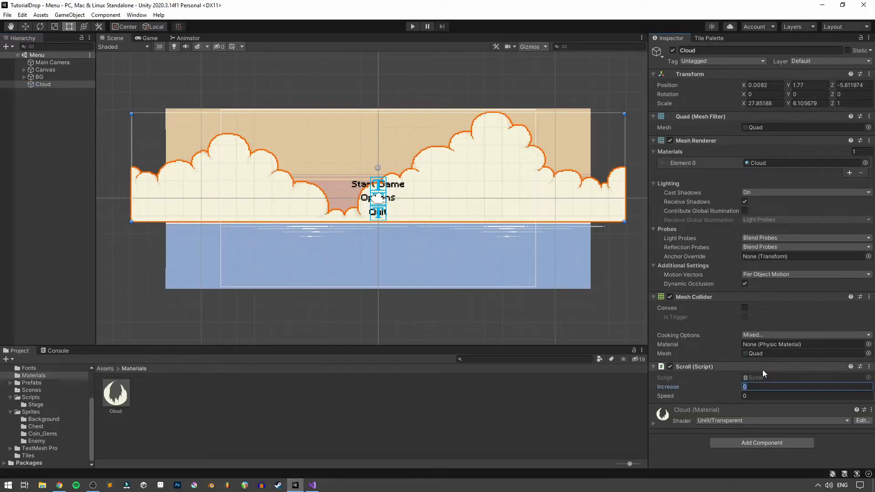
{"action": "type", "text": "1"}
{"action": "key", "text": "Tab"}
{"action": "type", "text": "1"}
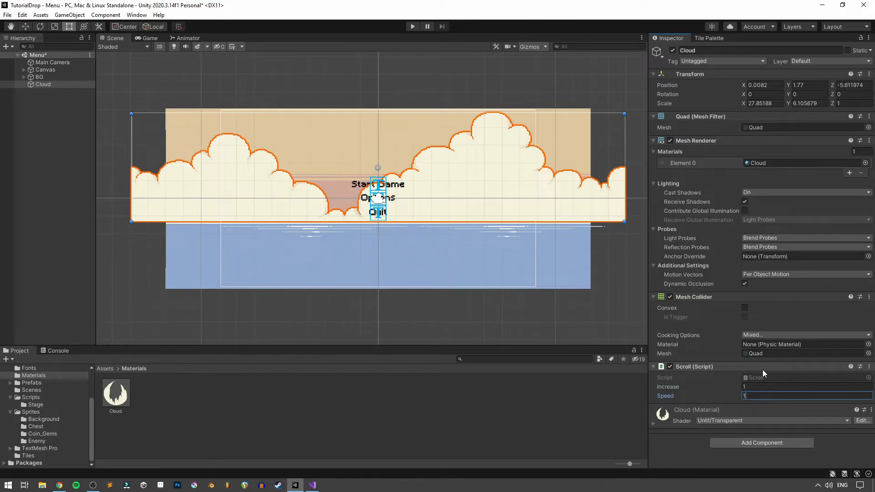
Return to the script in Visual Studio and add an empty "private void FixedUpdate()" method below Start.
{"action": "left_click", "coordinate": [122, 282]}
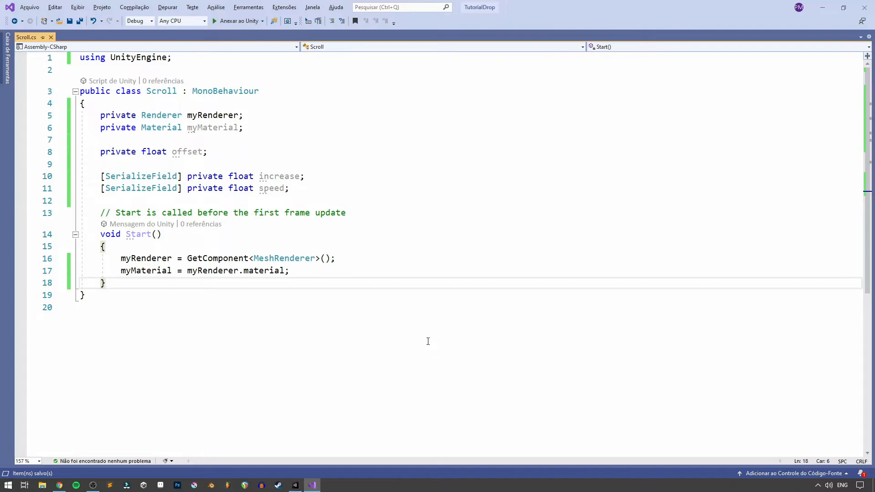
{"action": "key", "text": "Return"}
{"action": "key", "text": "Return"}
{"action": "type", "text": "Fix"}
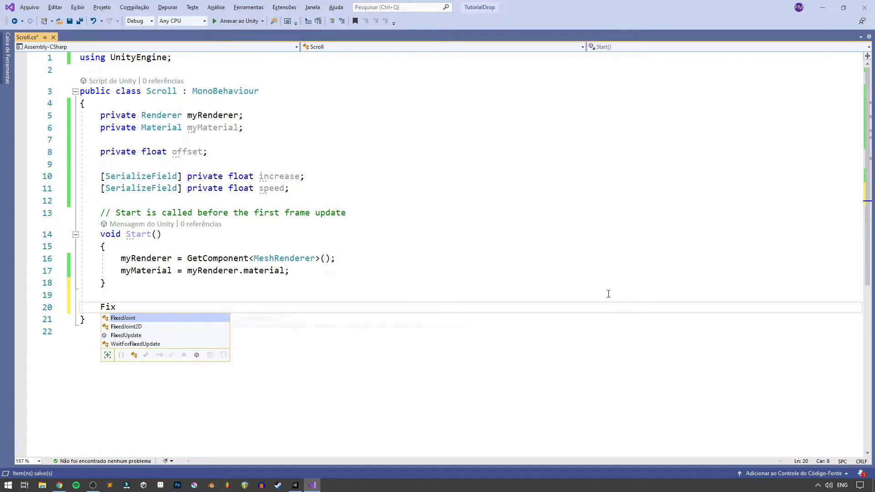
{"action": "key", "text": "Tab"}
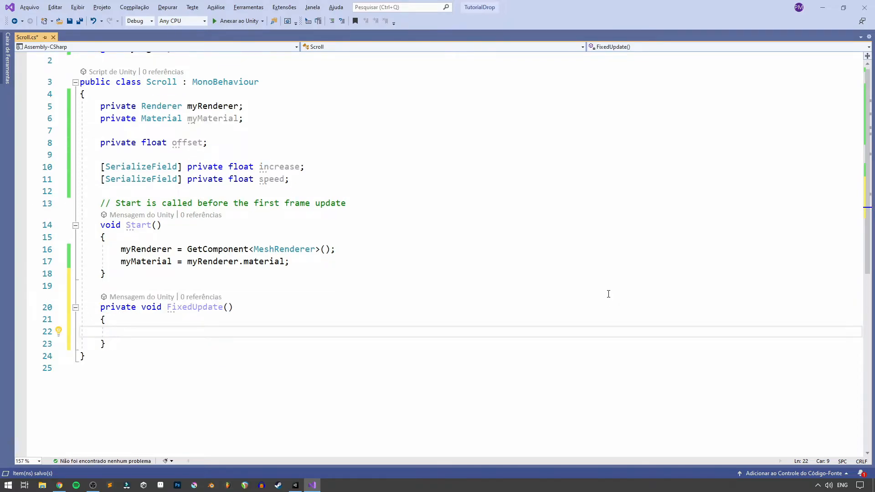
Write "offset += increase;" inside FixedUpdate and save the script.
{"action": "type", "text": "offs"}
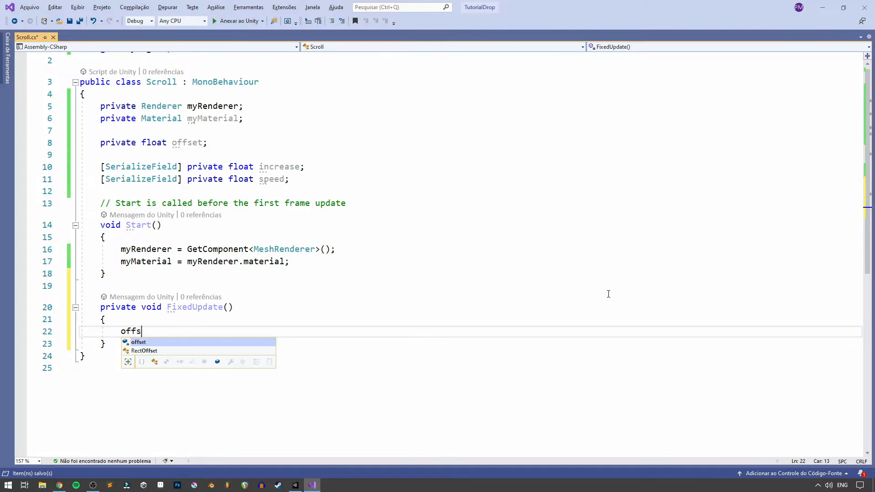
{"action": "type", "text": "et "}
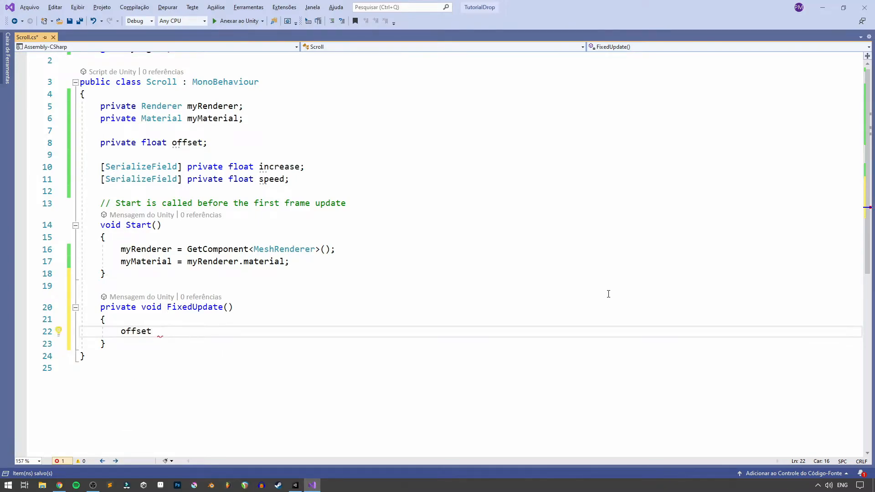
{"action": "type", "text": "+= increase;"}
{"action": "key", "text": "ctrl+s"}
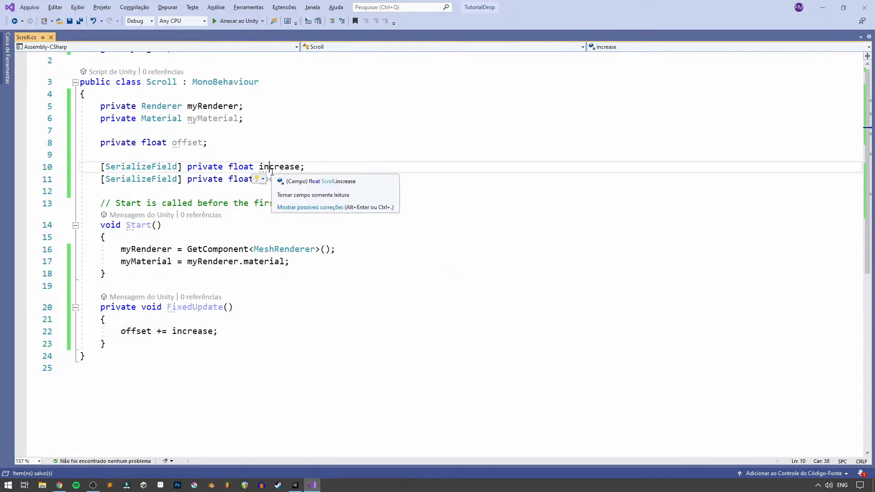
{"action": "double_click", "coordinate": [273, 167]}
{"action": "left_click", "coordinate": [279, 321]}
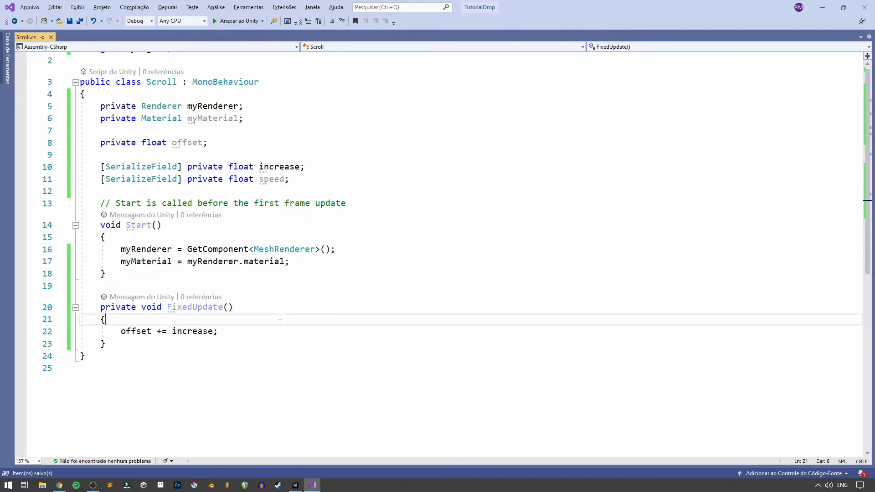
Start a "myMaterial.SetTextureOffset()" call on a new line after the offset increment in FixedUpdate.
{"action": "scroll", "coordinate": [219, 310], "scroll_direction": "down", "scroll_amount": 2}
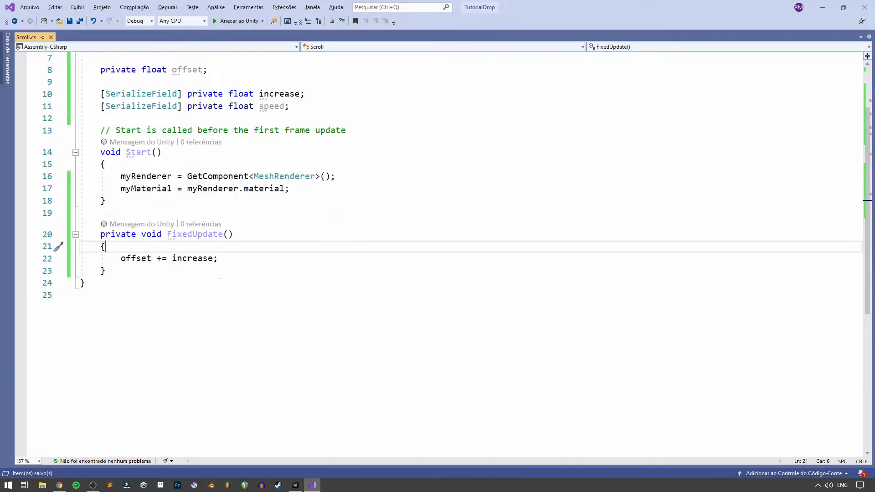
{"action": "left_click", "coordinate": [228, 259]}
{"action": "key", "text": "Return"}
{"action": "type", "text": "myMaterial"}
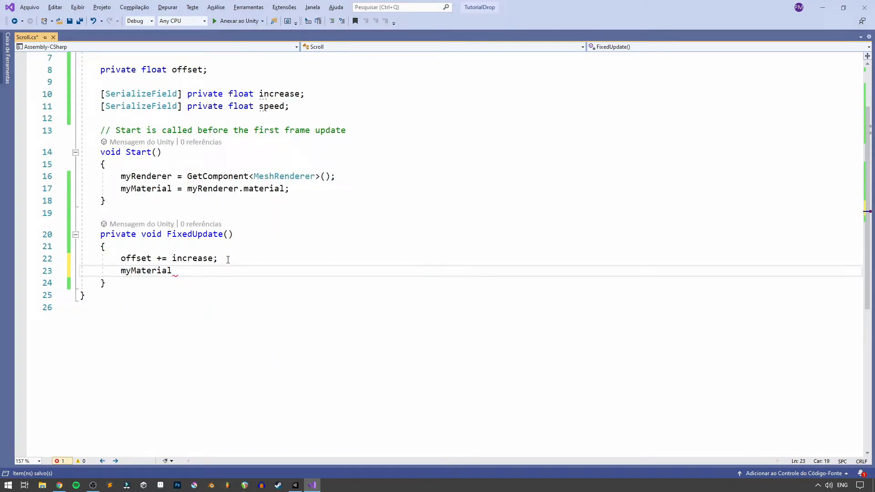
{"action": "type", "text": ".Set"}
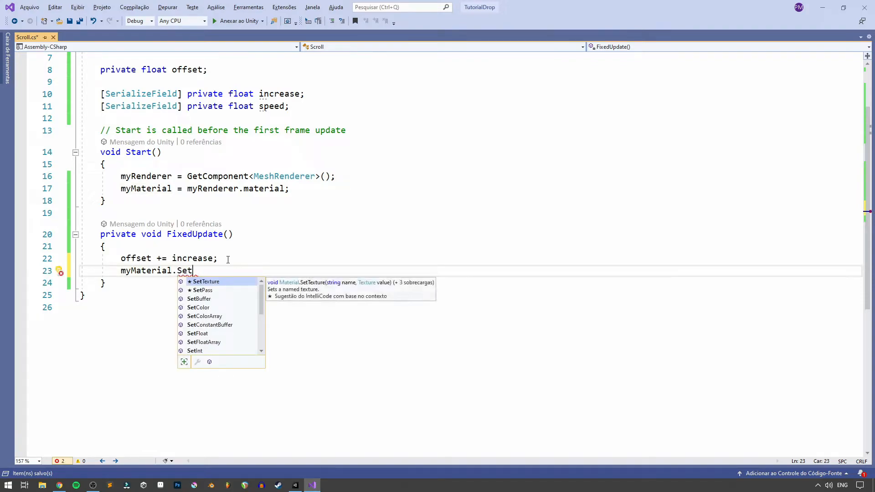
{"action": "type", "text": "Te"}
{"action": "key", "text": "Down"}
{"action": "key", "text": "Down"}
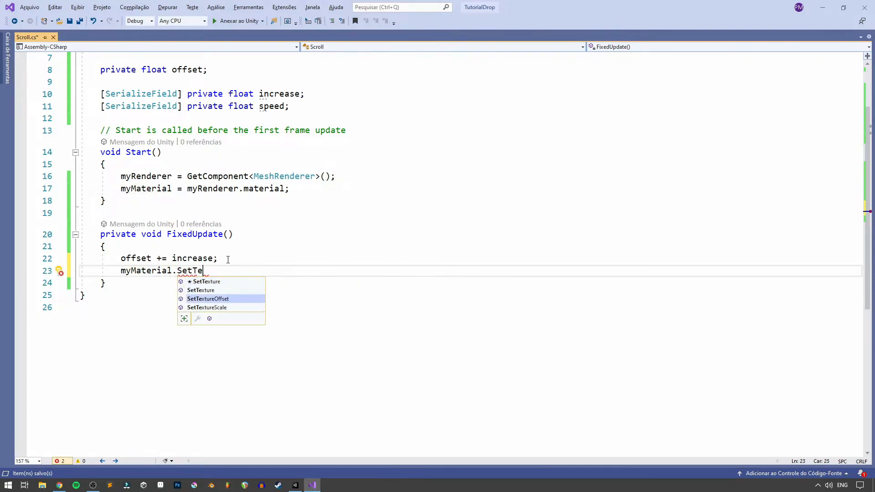
{"action": "type", "text": "("}
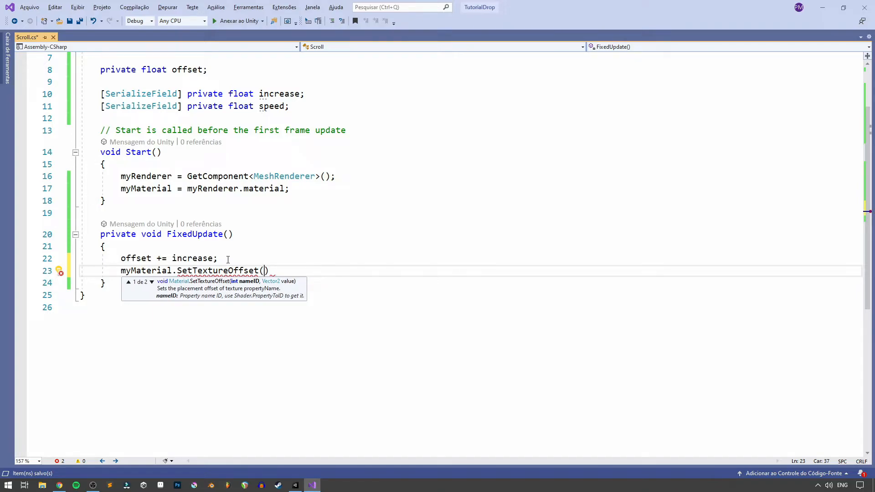
Switch to Unity to check the Cloud material's X offset setting, and return to the offset variable in the script.
{"action": "left_click", "coordinate": [295, 484]}
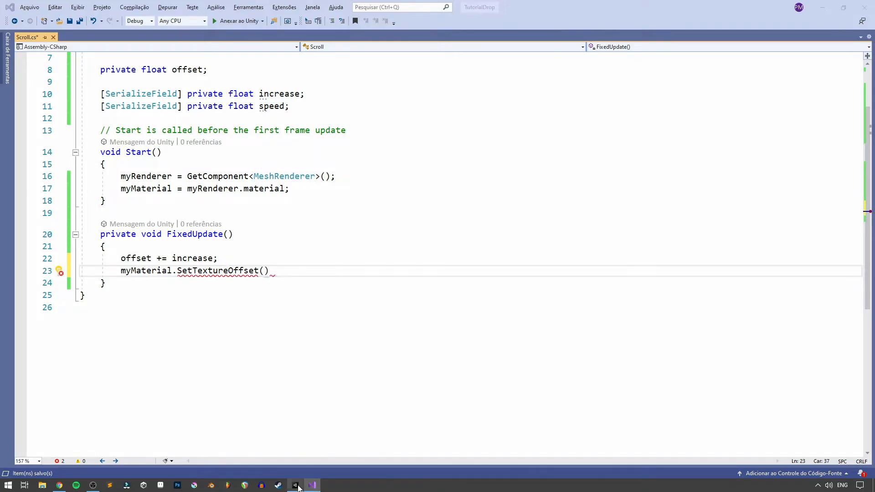
{"action": "left_click", "coordinate": [109, 395]}
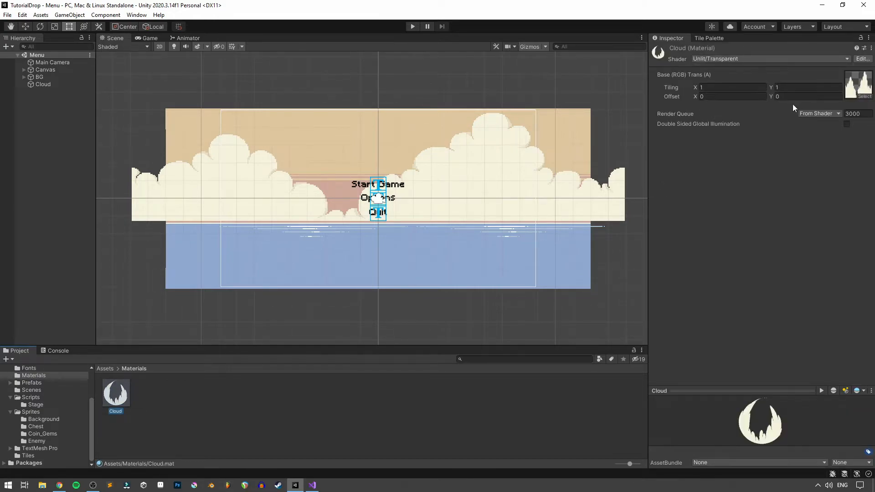
{"action": "left_click", "coordinate": [726, 97]}
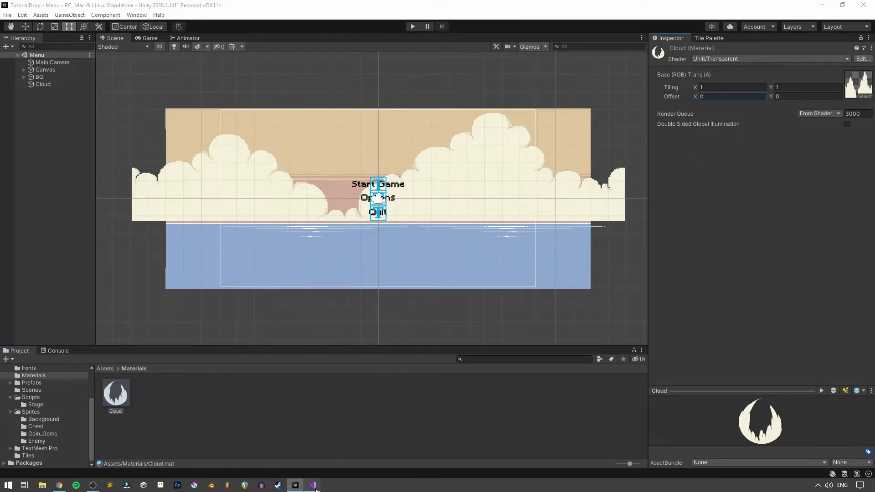
{"action": "left_click", "coordinate": [312, 485]}
{"action": "double_click", "coordinate": [144, 258]}
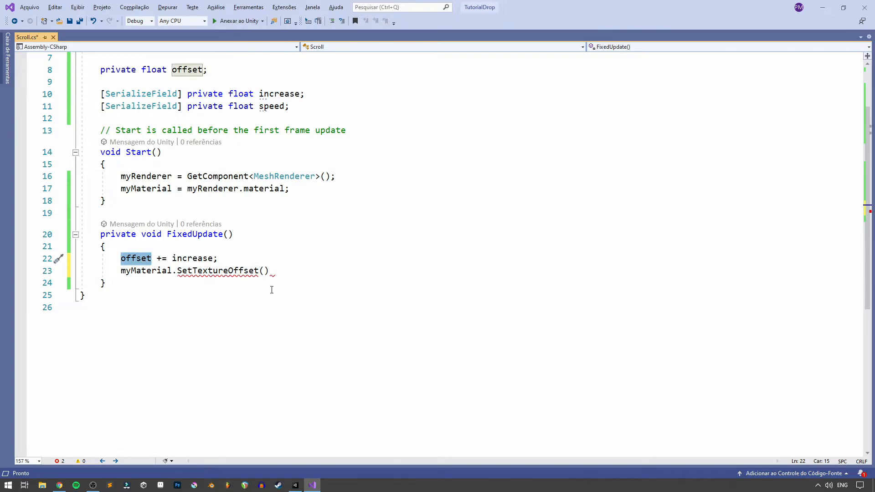
Enter "_MainTex" as the first argument of the SetTextureOffset call, followed by a comma.
{"action": "left_click", "coordinate": [263, 270]}
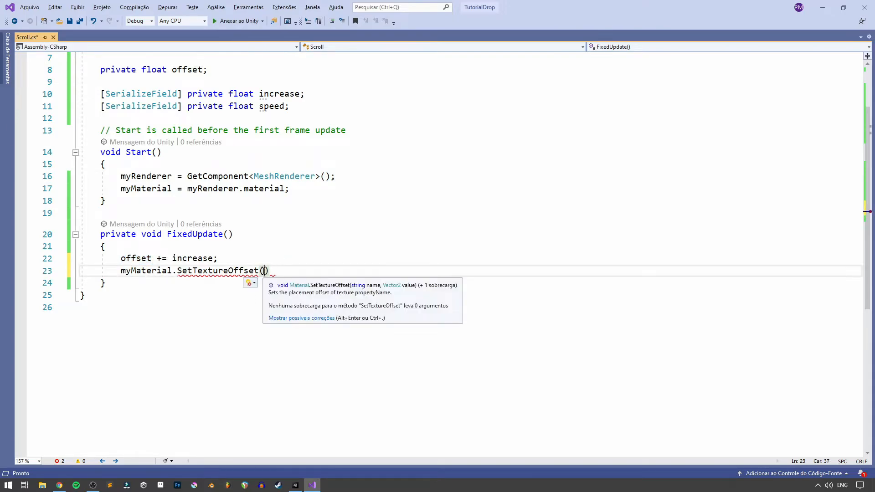
{"action": "type", "text": "\""}
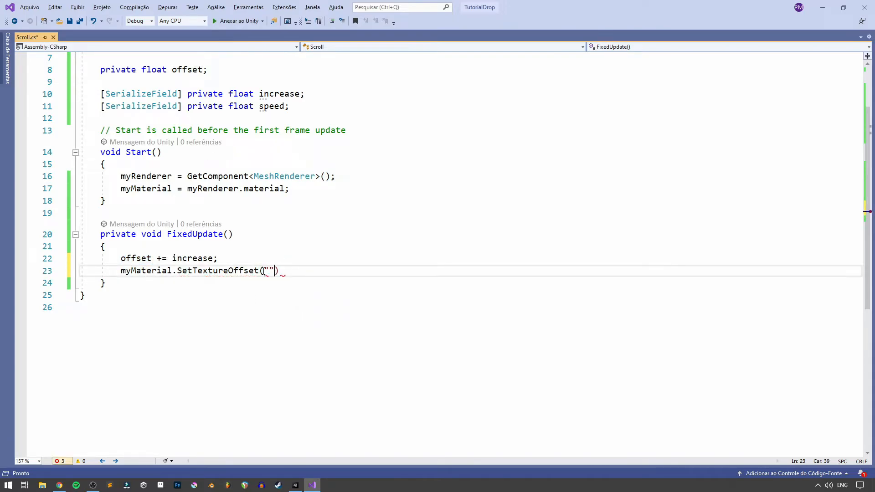
{"action": "type", "text": "_MainTex\","}
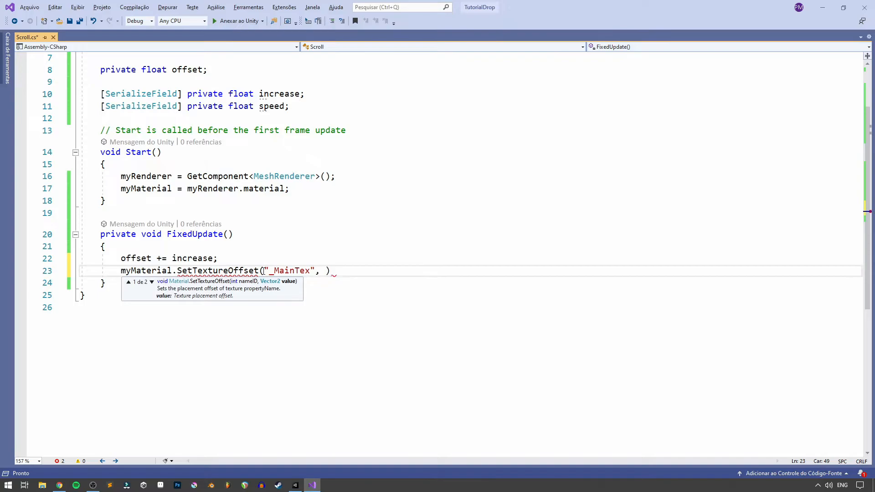
{"action": "left_click", "coordinate": [352, 286]}
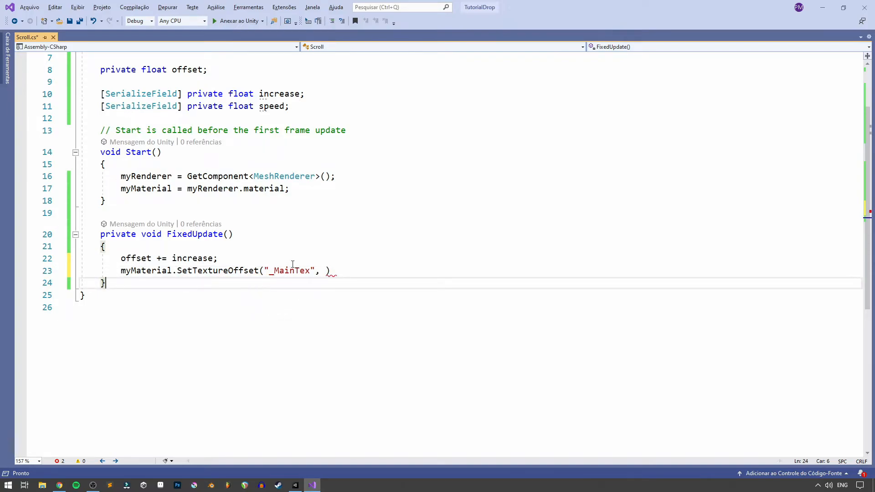
Add "new Vector2(x, 0)" as the second argument of SetTextureOffset and end the statement with a semicolon.
{"action": "left_click", "coordinate": [323, 270]}
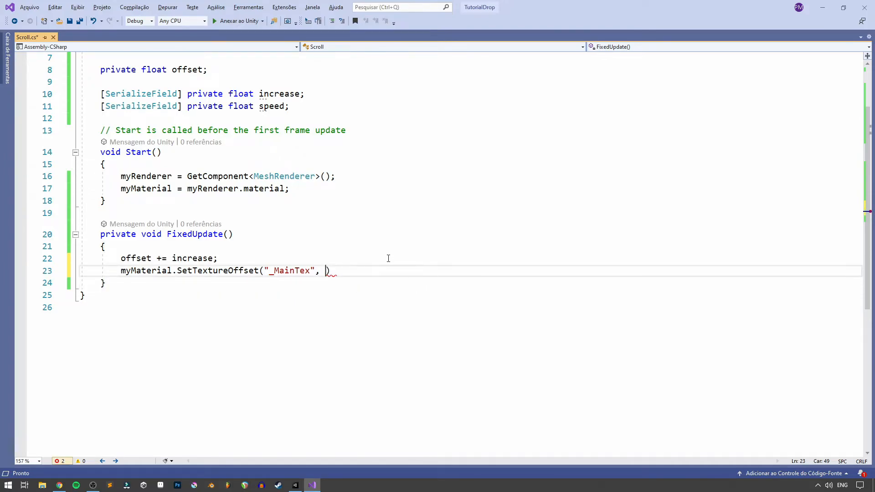
{"action": "type", "text": "new Vector2(x, 0"}
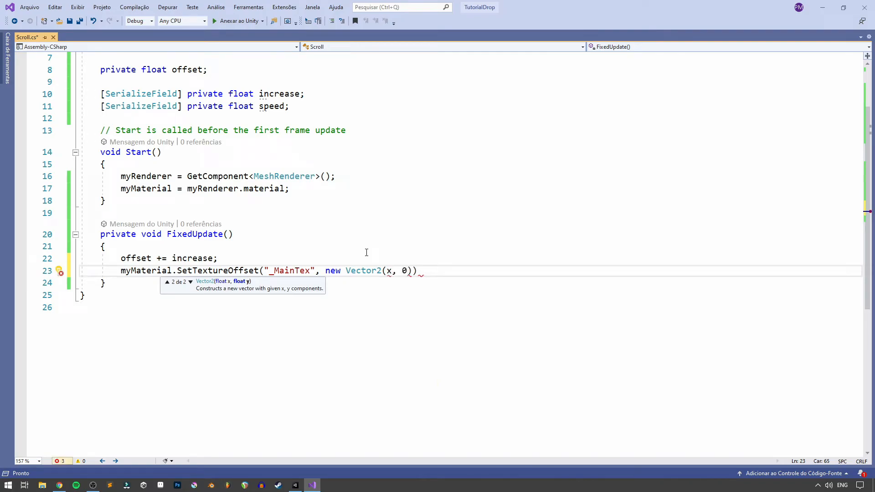
{"action": "key", "text": "Right"}
{"action": "key", "text": "Right"}
{"action": "type", "text": ";"}
Replace the x placeholder in the Vector2 with "(offset * speed) / 1000" and save the script.
{"action": "key", "text": "Left"}
{"action": "key", "text": "Left"}
{"action": "key", "text": "Left"}
{"action": "key", "text": "Left"}
{"action": "key", "text": "Left"}
{"action": "key", "text": "Left"}
{"action": "key", "text": "shift+Left"}
{"action": "type", "text": "("}
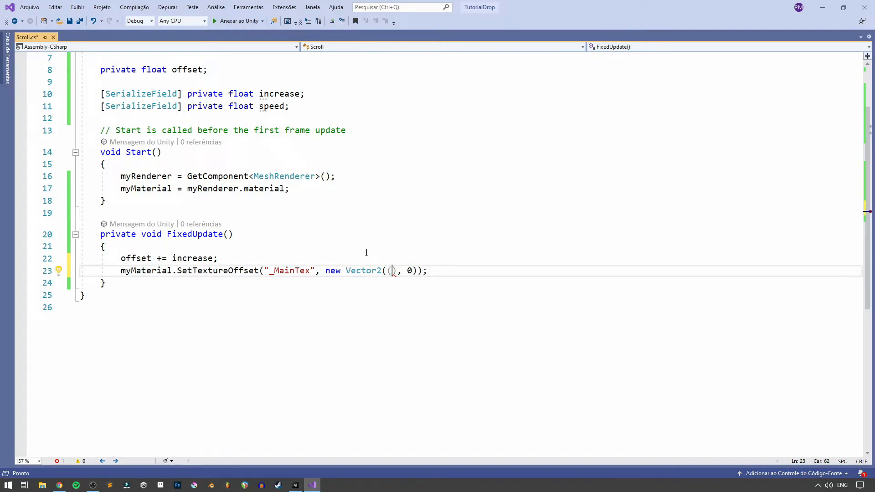
{"action": "type", "text": "off"}
{"action": "key", "text": "Tab"}
{"action": "type", "text": "* "}
{"action": "type", "text": "speed) / "}
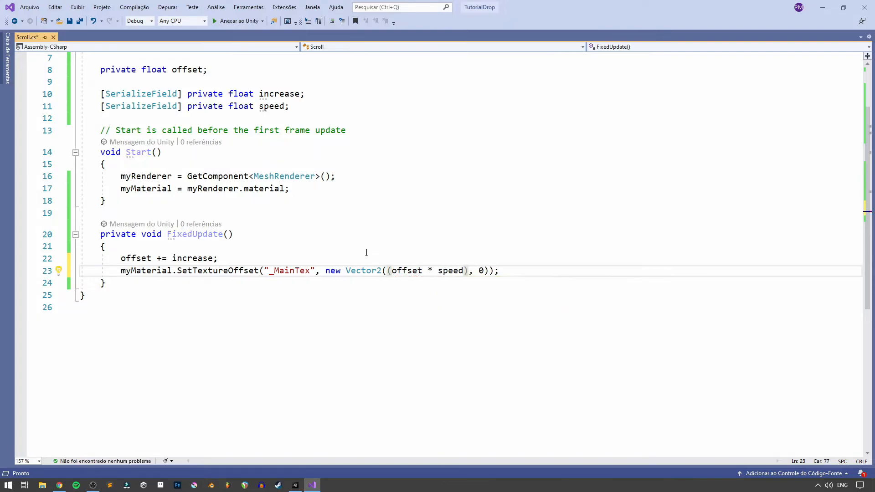
{"action": "type", "text": "100"}
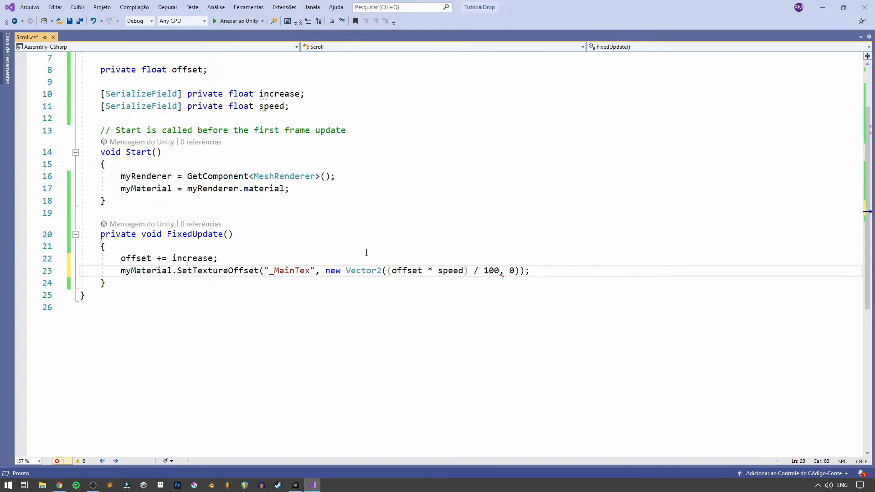
{"action": "type", "text": "0"}
{"action": "key", "text": "ctrl+s"}
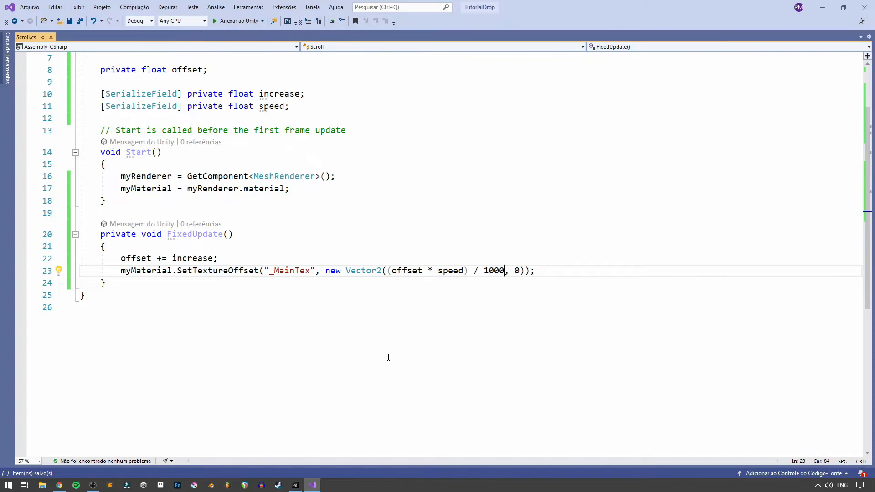
Switch to Unity, select the Cloud object, and set its Scroll script's Speed to 2.
{"action": "left_click", "coordinate": [295, 485]}
{"action": "left_click", "coordinate": [65, 84]}
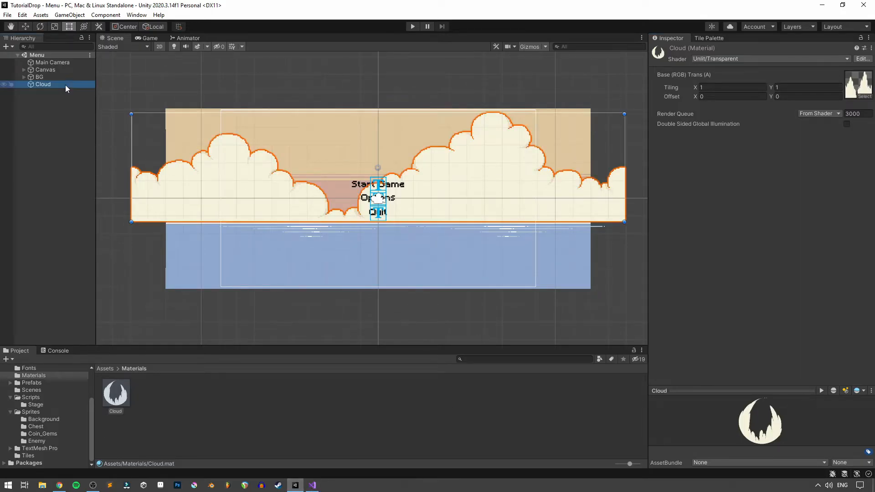
{"action": "left_click", "coordinate": [755, 387]}
{"action": "left_click", "coordinate": [754, 395]}
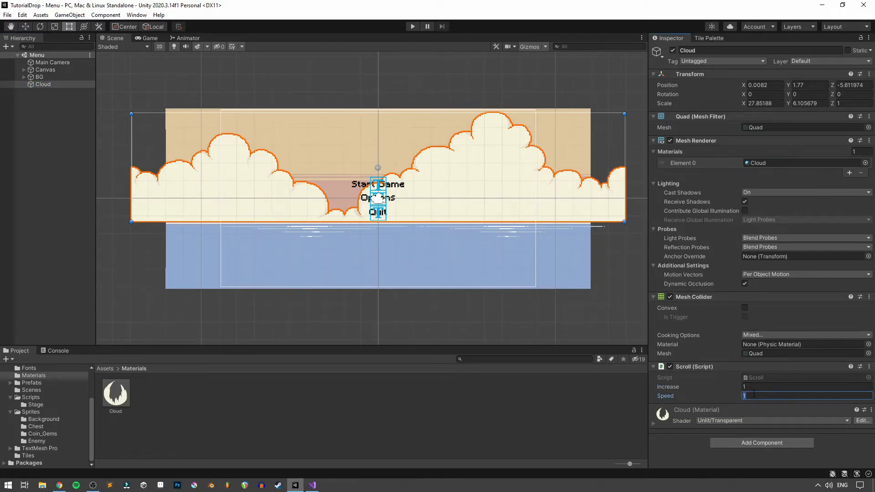
{"action": "type", "text": "2"}
Try an Increase of 0.001 and a Speed of 0.001 in the Cloud object's Scroll script.
{"action": "left_click", "coordinate": [753, 387]}
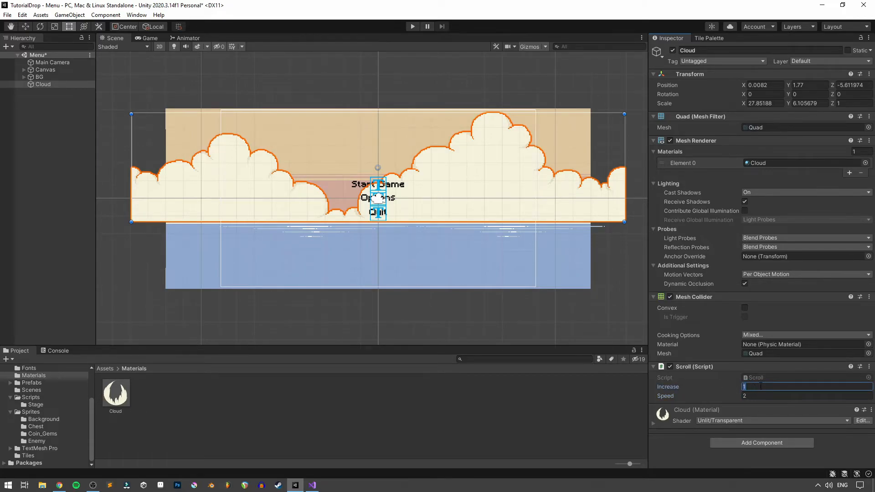
{"action": "type", "text": "0.00"}
{"action": "key", "text": "Return"}
{"action": "key", "text": "Tab"}
{"action": "type", "text": "0."}
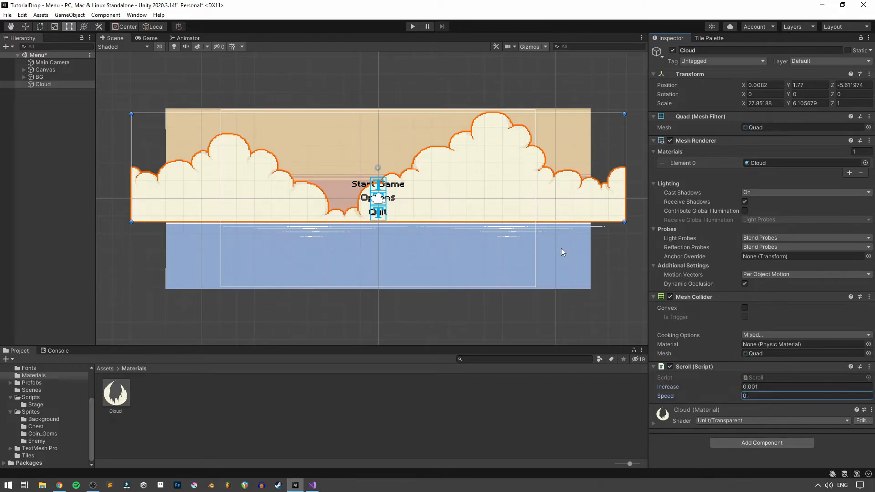
{"action": "type", "text": "001"}
Set both Speed and Increase of the Cloud object's Scroll script to 1.
{"action": "key", "text": "ctrl+a"}
{"action": "type", "text": "1"}
{"action": "left_click", "coordinate": [767, 388]}
{"action": "type", "text": "1"}
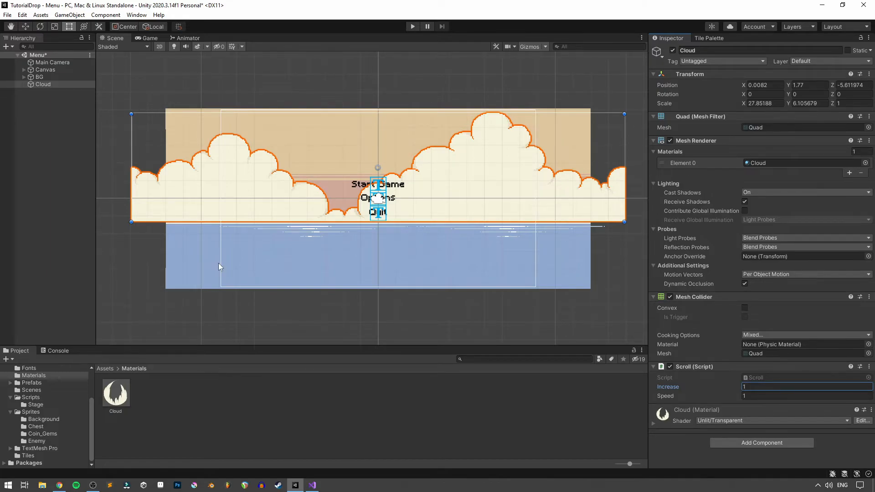
Run the menu scene, test the cloud scrolling with Speed values of 2 and 10, and stop the game.
{"action": "key", "text": "ctrl+p"}
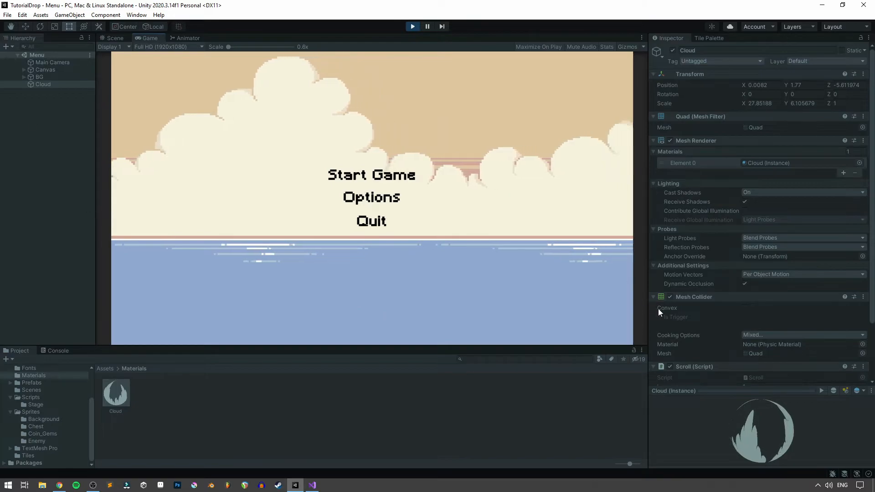
{"action": "scroll", "coordinate": [661, 309], "scroll_direction": "down", "scroll_amount": 3}
{"action": "left_click", "coordinate": [756, 328]}
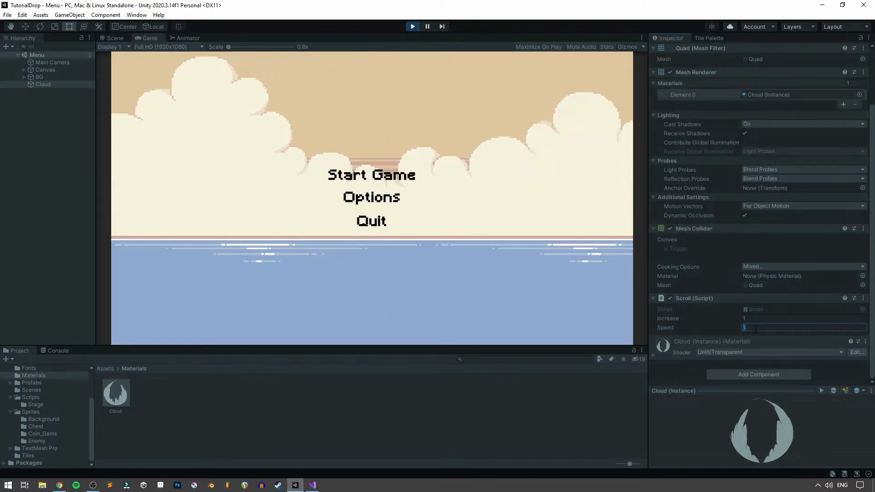
{"action": "type", "text": "2"}
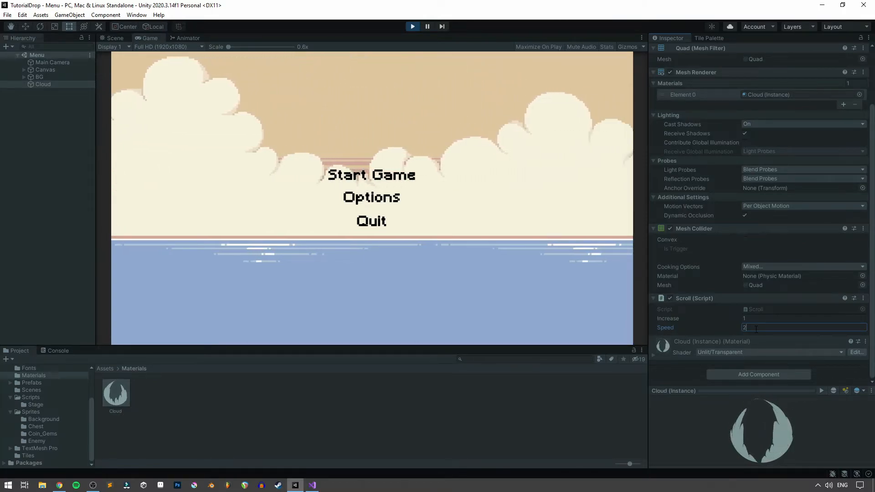
{"action": "key", "text": "BackSpace"}
{"action": "type", "text": "10"}
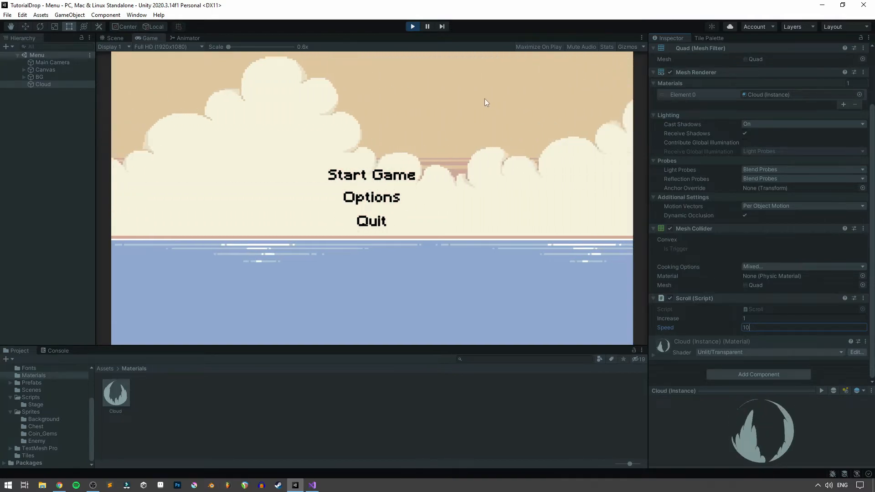
{"action": "left_click", "coordinate": [412, 26]}
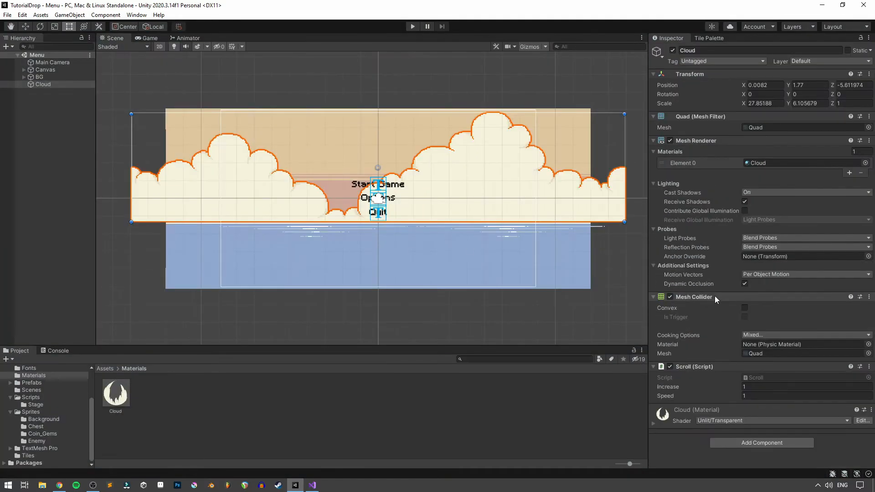
Run the scene again, disable and re-enable the Cloud object to compare the background, then stop the game and clear the selection.
{"action": "left_click", "coordinate": [412, 26]}
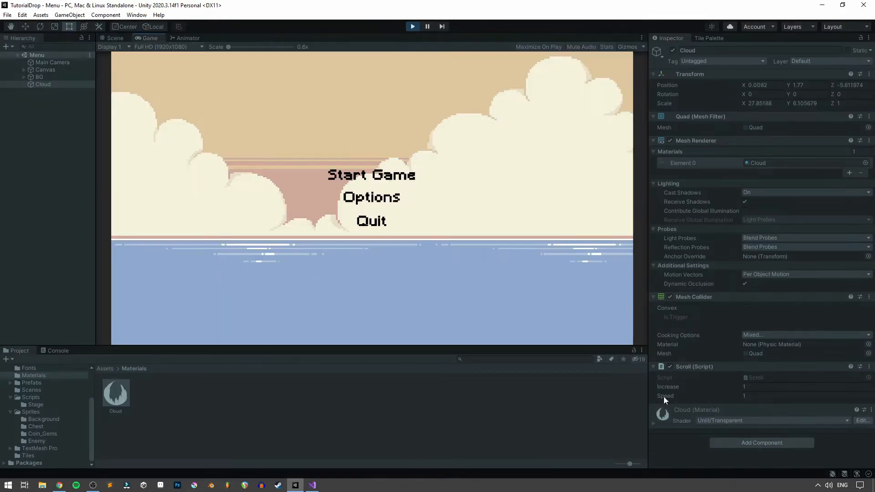
{"action": "scroll", "coordinate": [718, 366], "scroll_direction": "down", "scroll_amount": 3}
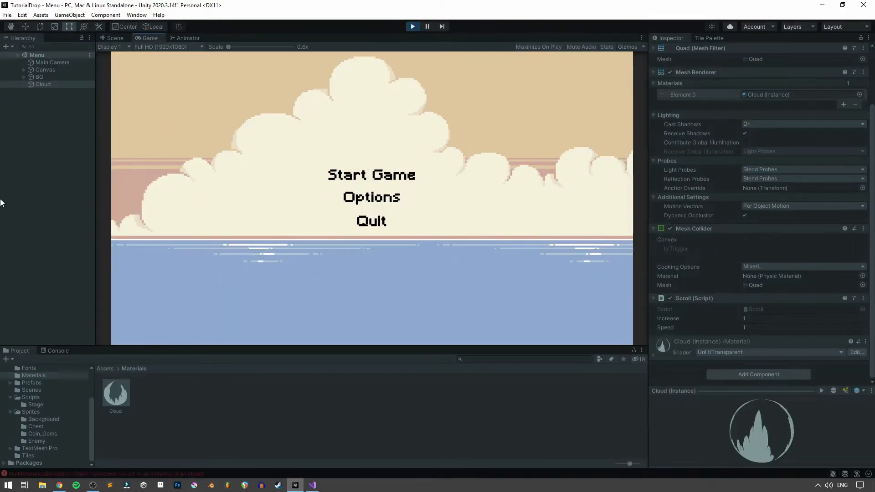
{"action": "left_click", "coordinate": [42, 84]}
{"action": "scroll", "coordinate": [729, 130], "scroll_direction": "up", "scroll_amount": 3}
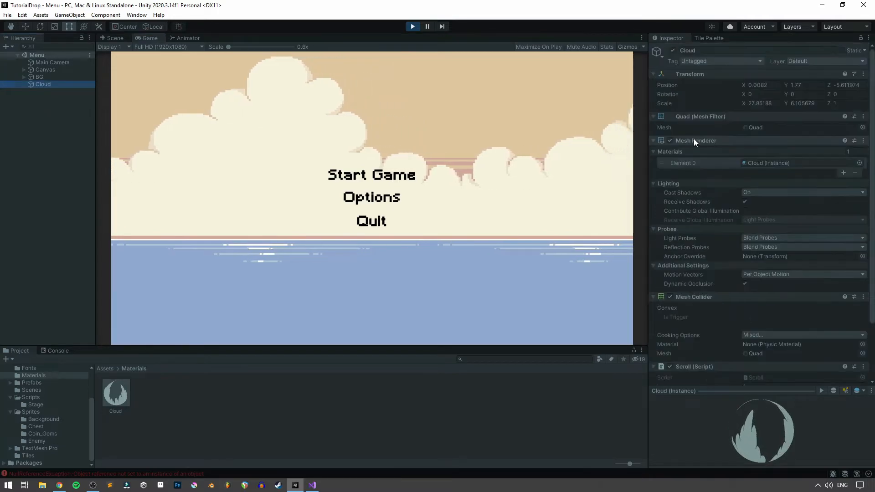
{"action": "left_click", "coordinate": [673, 50]}
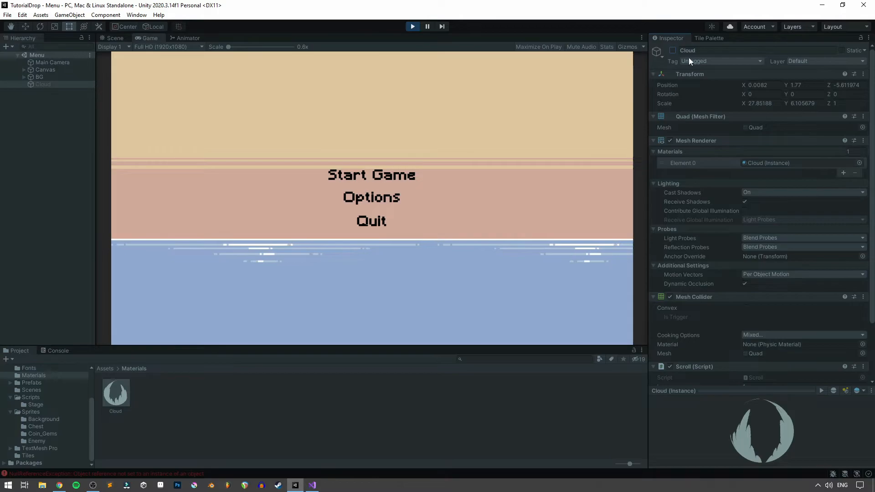
{"action": "left_click", "coordinate": [672, 50]}
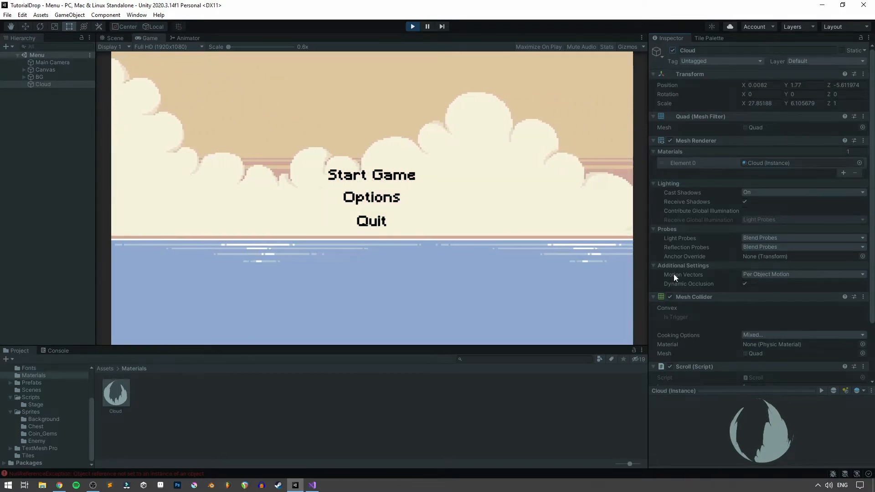
{"action": "key", "text": "ctrl+p"}
{"action": "left_click", "coordinate": [37, 97]}
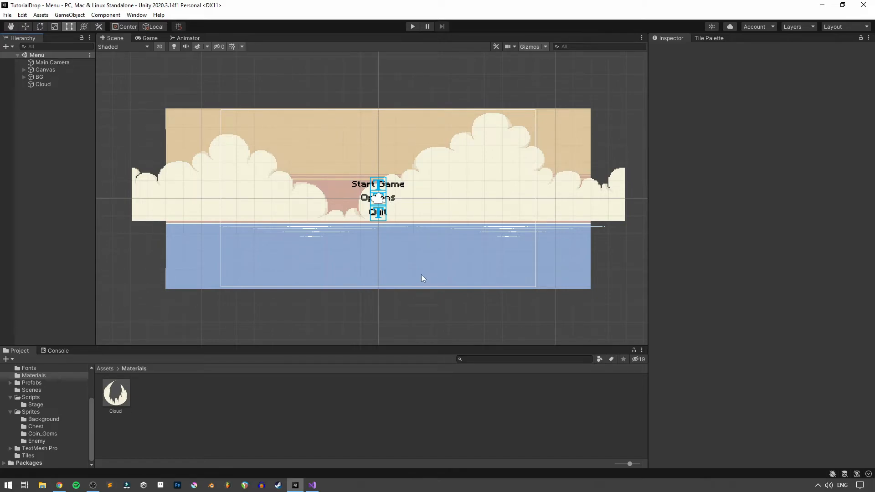
Set the Canvas object's Order in Layer to 0.
{"action": "scroll", "coordinate": [384, 234], "scroll_direction": "up", "scroll_amount": 2}
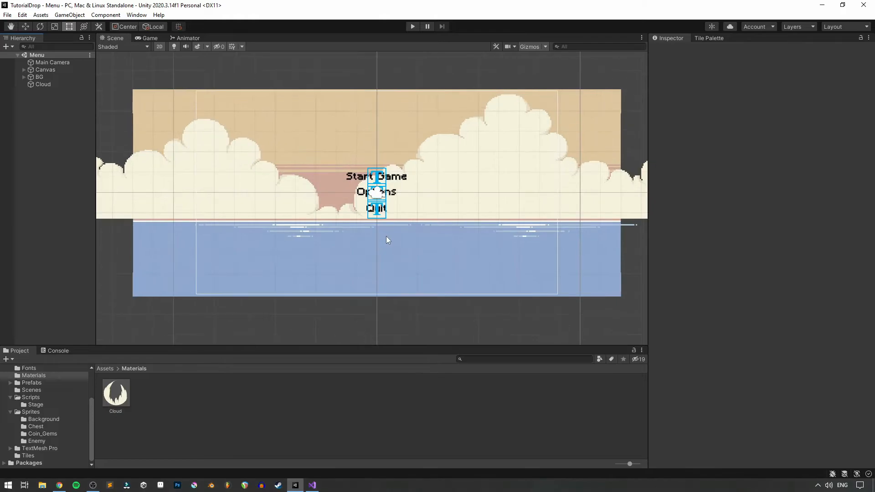
{"action": "middle_click_drag", "start_coordinate": [407, 149], "coordinate": [408, 159]}
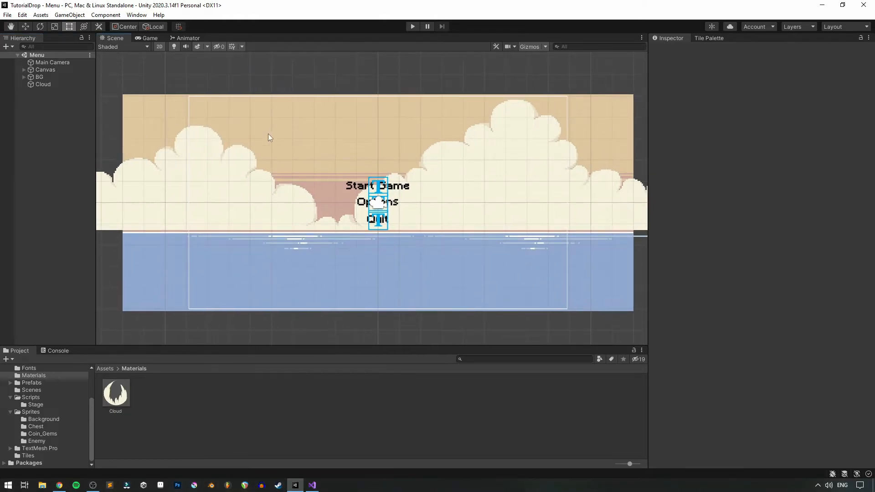
{"action": "left_click", "coordinate": [31, 71]}
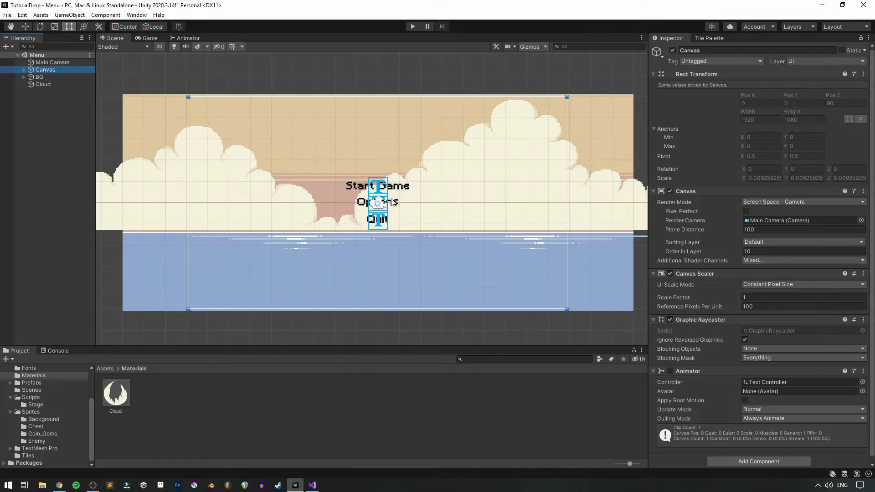
{"action": "left_click", "coordinate": [750, 251]}
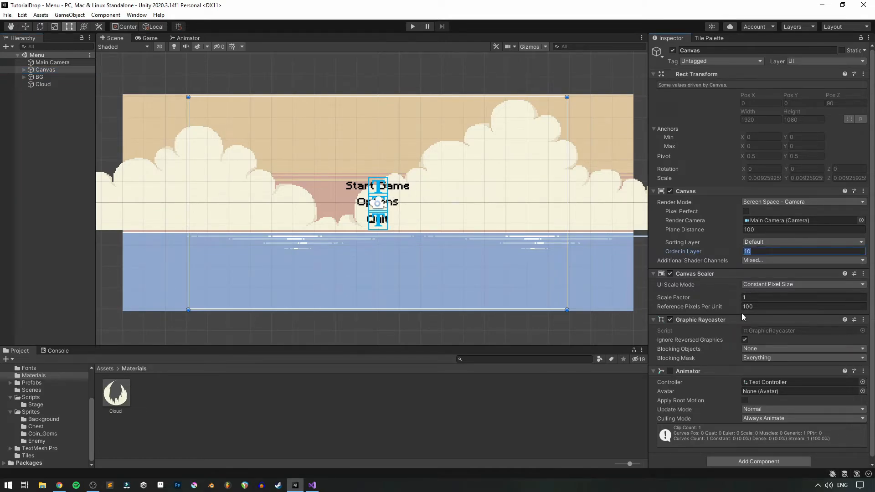
{"action": "type", "text": "0"}
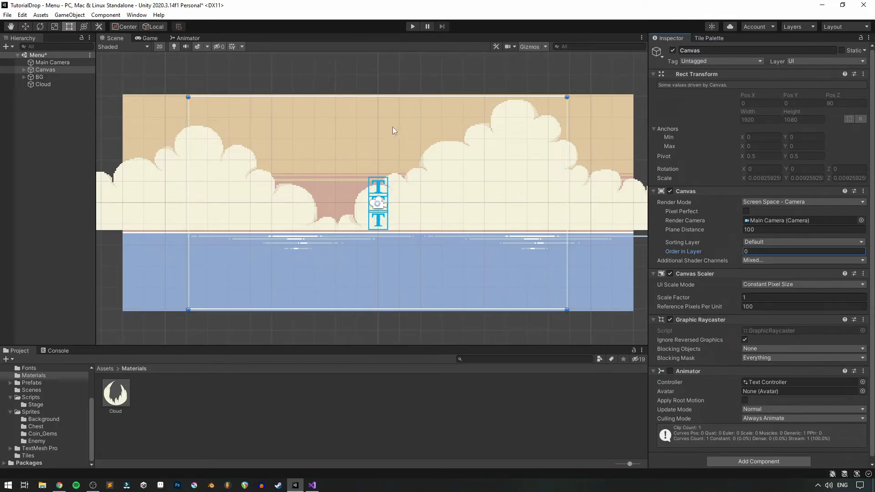
Examine the Canvas's depth relative to the background in the 3D scene view, and return to the 2D view.
{"action": "left_click", "coordinate": [157, 47]}
{"action": "middle_click_drag", "start_coordinate": [406, 203], "coordinate": [385, 240]}
{"action": "key", "text": "f"}
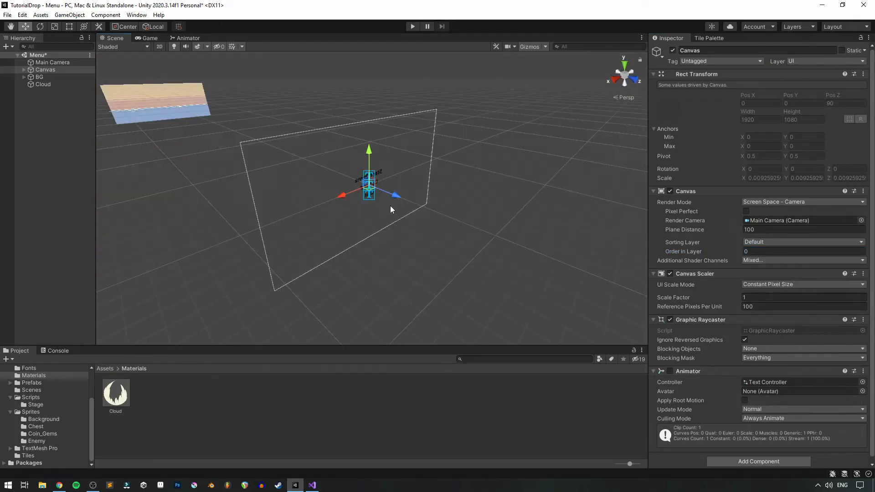
{"action": "left_click_drag", "start_coordinate": [376, 200], "coordinate": [409, 196], "text": "alt"}
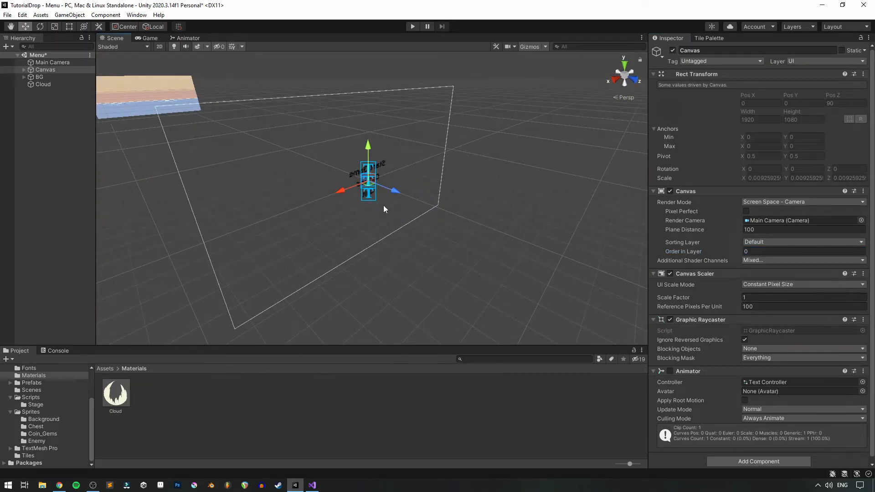
{"action": "left_click", "coordinate": [160, 47]}
{"action": "key", "text": "t"}
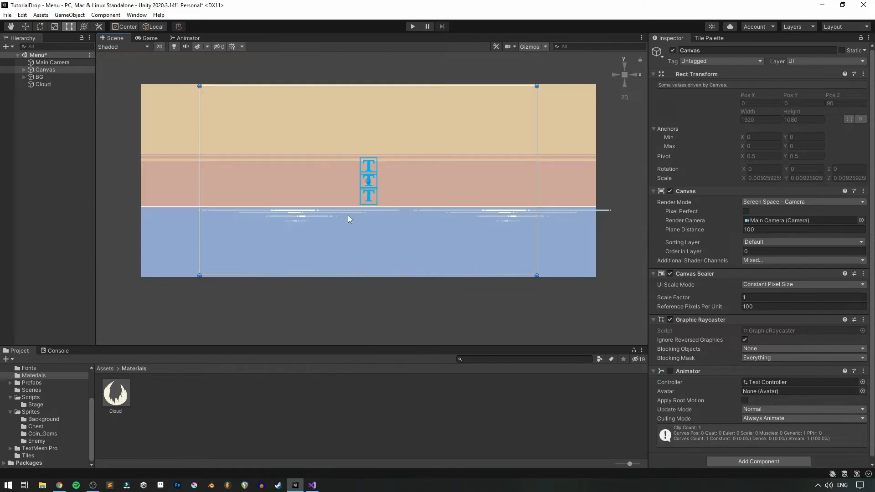
{"action": "scroll", "coordinate": [399, 193], "scroll_direction": "down", "scroll_amount": 2}
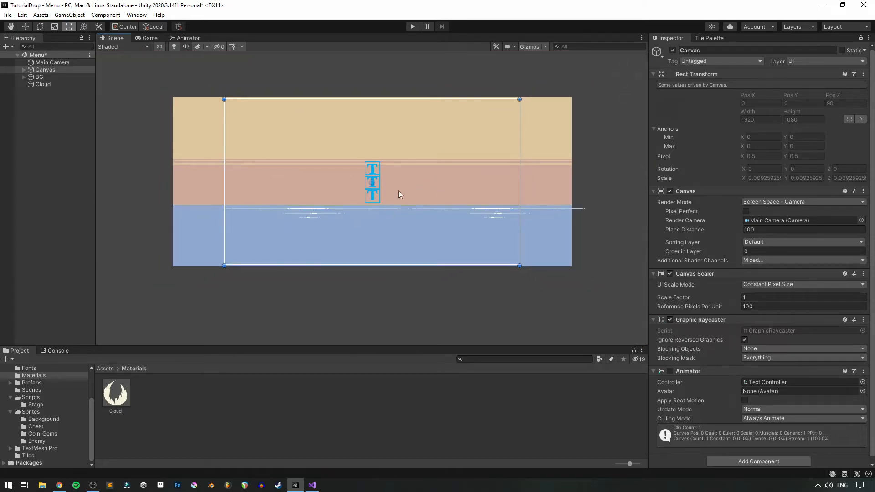
{"action": "scroll", "coordinate": [392, 175], "scroll_direction": "up", "scroll_amount": 4}
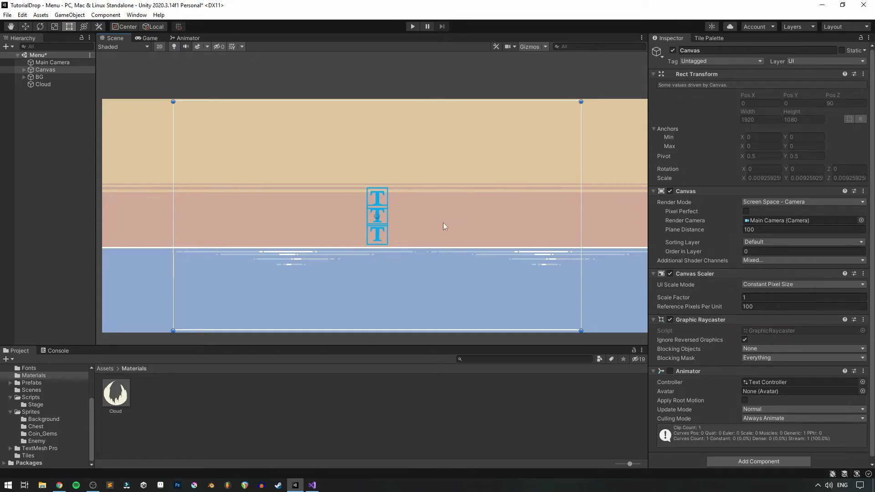
{"action": "middle_click_drag", "start_coordinate": [335, 206], "coordinate": [329, 182]}
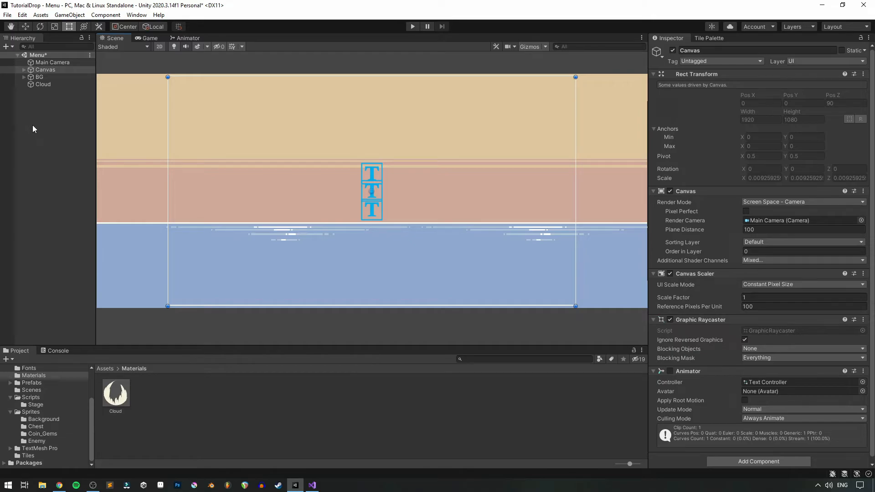
Switch to Visual Studio, add serialized private fields "string sortingLayer" and "int sortingOrder" below speed, and save the script.
{"action": "left_click", "coordinate": [312, 485]}
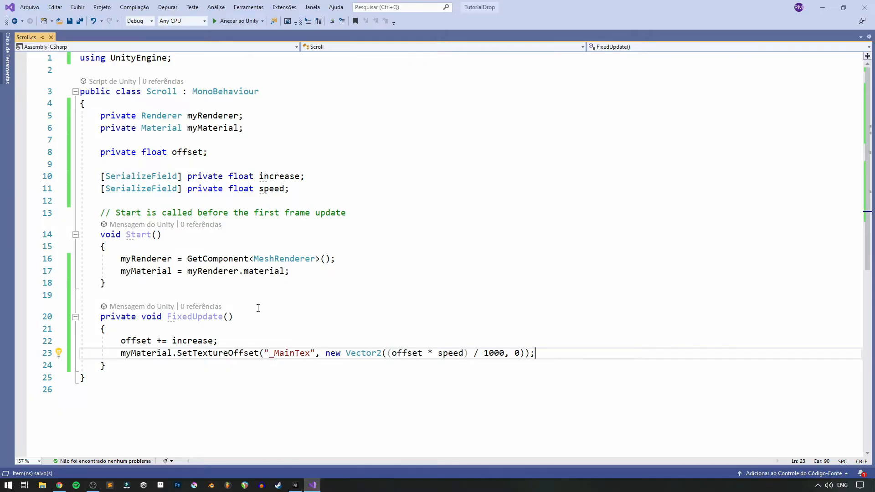
{"action": "left_click", "coordinate": [337, 189]}
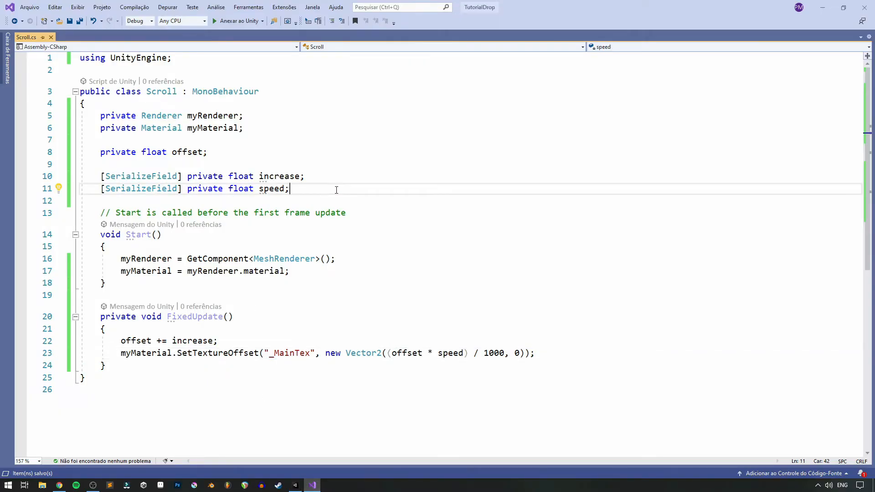
{"action": "key", "text": "Return"}
{"action": "key", "text": "Return"}
{"action": "type", "text": "[SerializeField] private string sortingLayer;"}
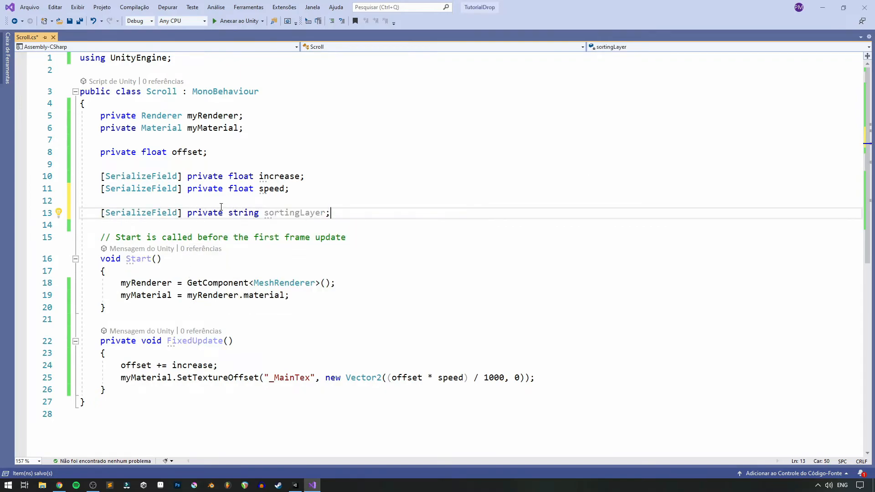
{"action": "key", "text": "Return"}
{"action": "type", "text": "[SerializeField] private int sortingOrder;"}
{"action": "key", "text": "ctrl+s"}
Add the line "myRenderer.sortingLayerName = sortingLayer;" in Start, separated by a blank line below the myMaterial assignment.
{"action": "scroll", "coordinate": [250, 250], "scroll_direction": "down", "scroll_amount": 1}
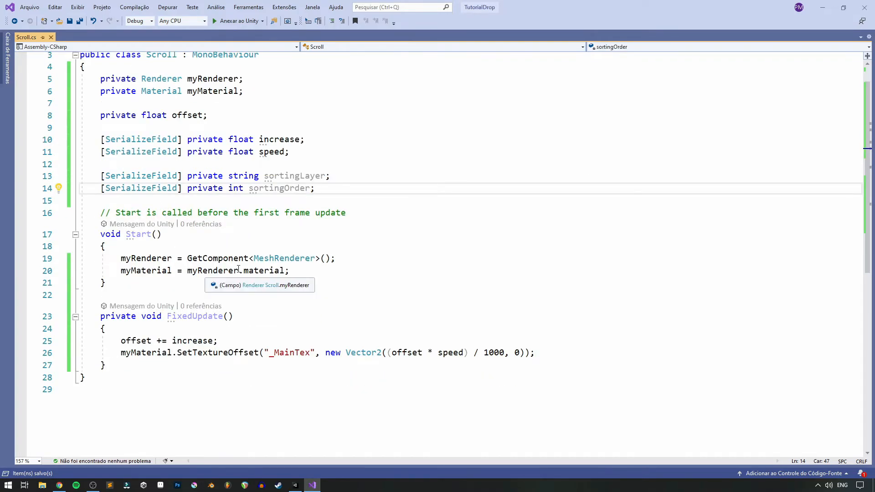
{"action": "double_click", "coordinate": [136, 258]}
{"action": "left_click", "coordinate": [307, 272]}
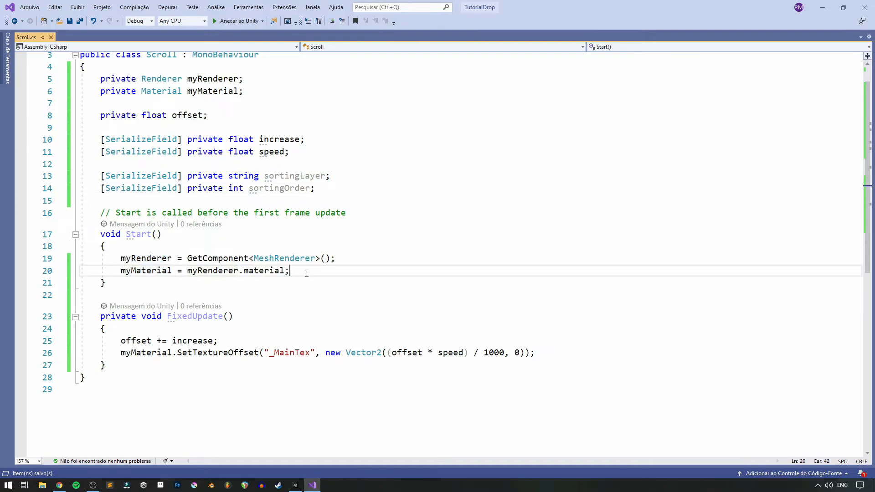
{"action": "key", "text": "Return"}
{"action": "key", "text": "Return"}
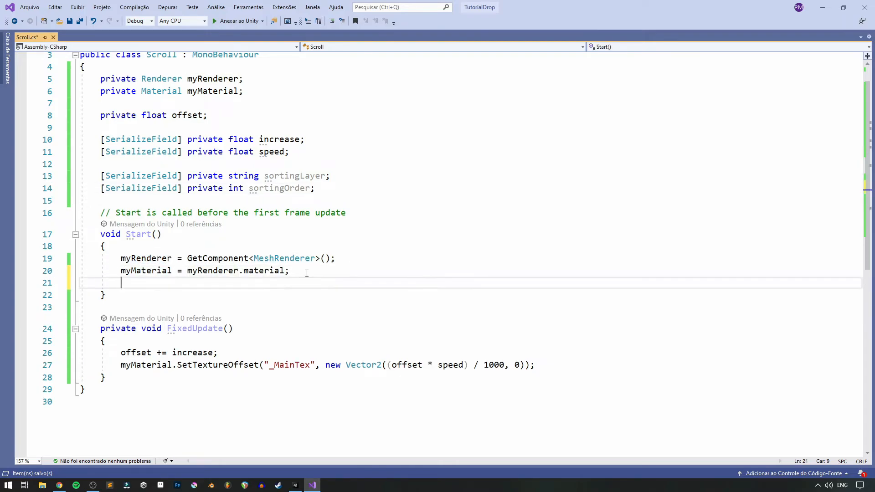
{"action": "type", "text": "my"}
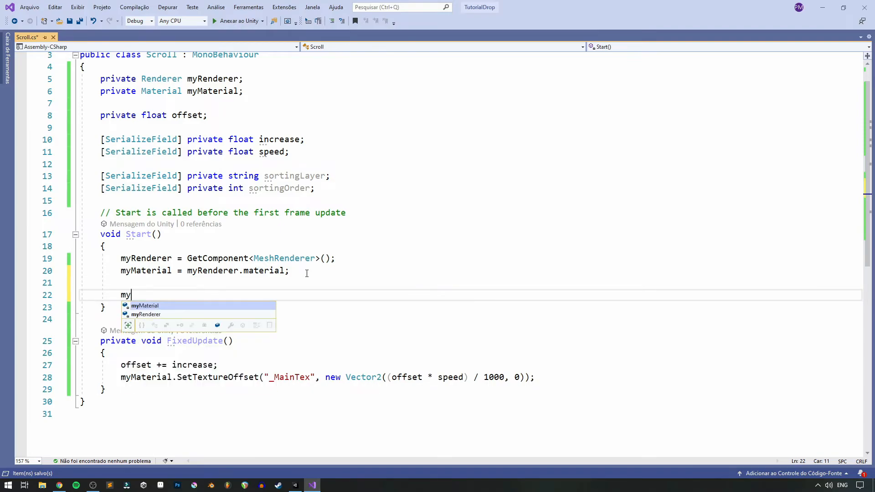
{"action": "type", "text": "Renderer.sort"}
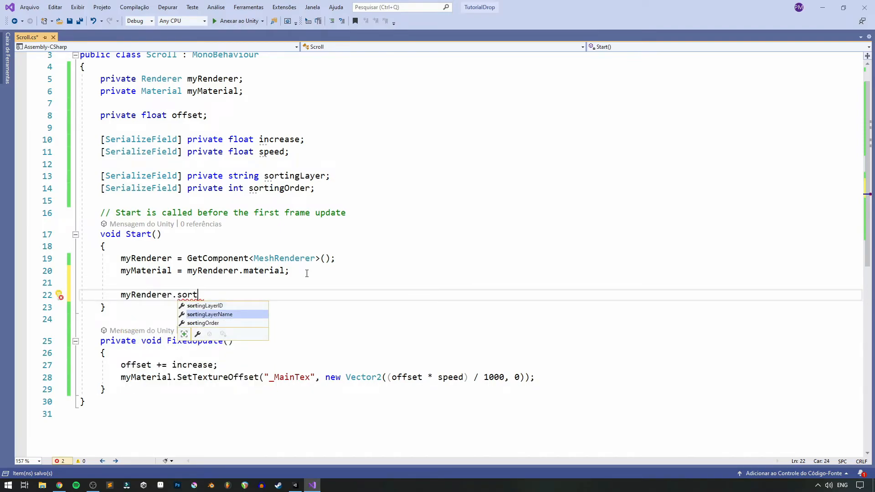
{"action": "key", "text": "Tab"}
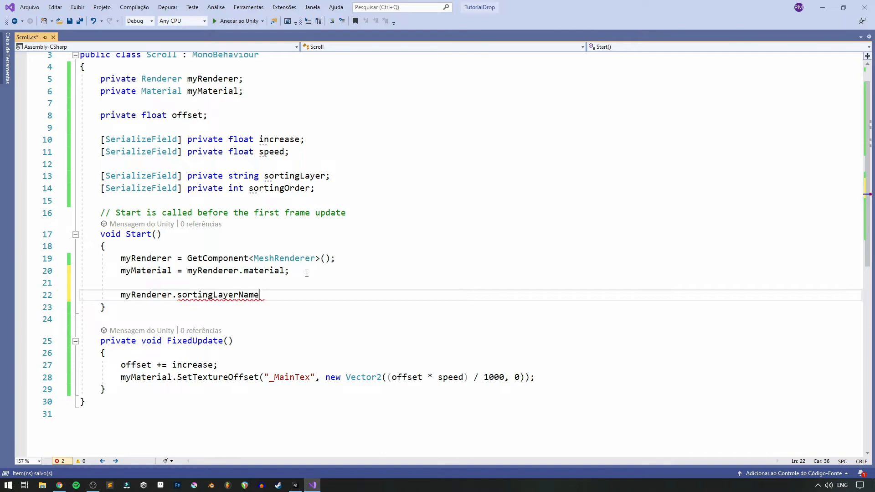
{"action": "type", "text": "= sortingLayer"}
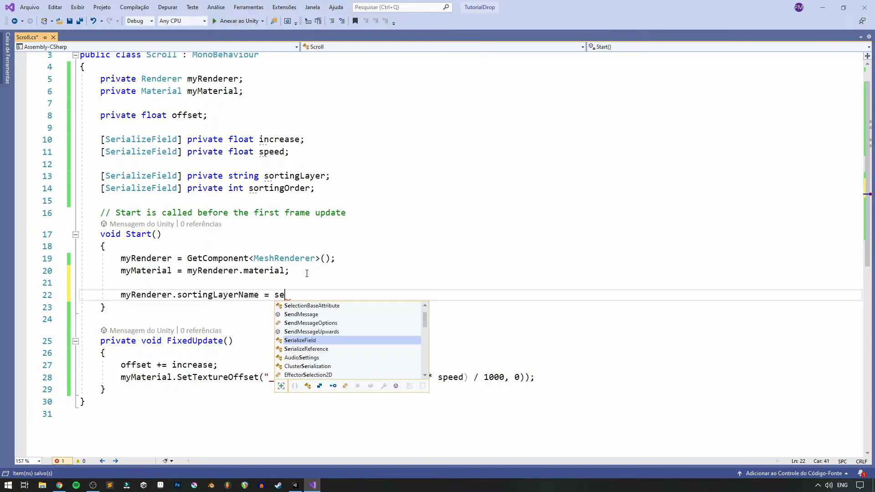
{"action": "type", "text": ";"}
{"action": "key", "text": "Return"}
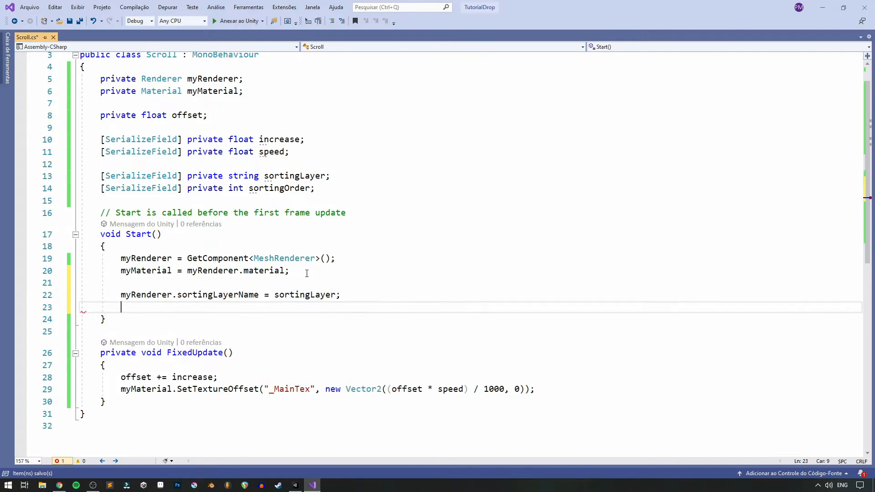
Add "myRenderer.sortingOrder = sortingOrder;" below the sorting layer assignment in Start and save the script.
{"action": "type", "text": "myRenderer.sort"}
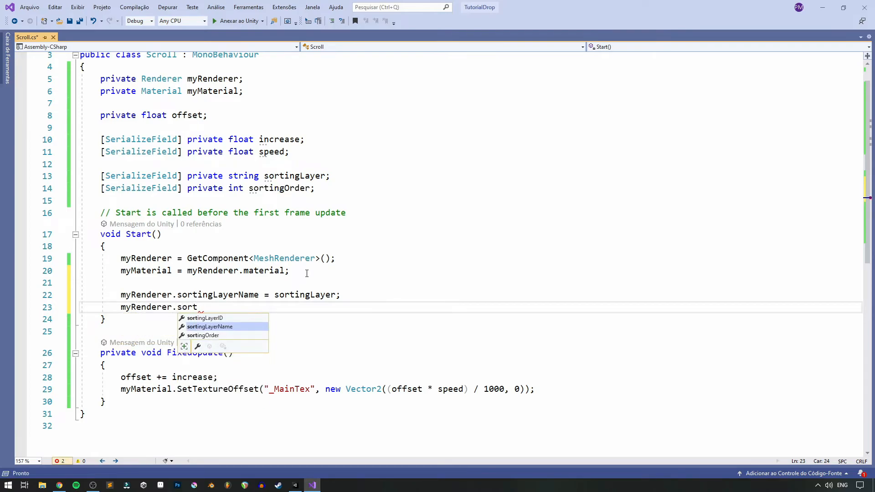
{"action": "key", "text": "Up"}
{"action": "key", "text": "Down"}
{"action": "key", "text": "Down"}
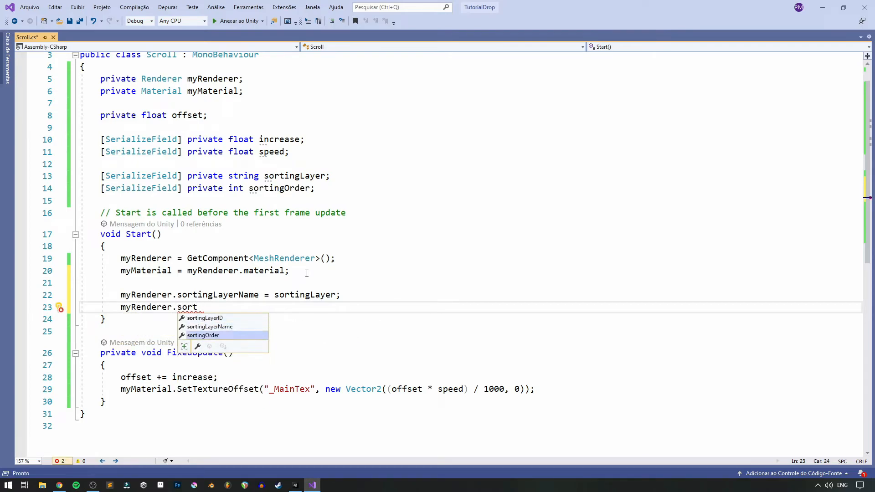
{"action": "key", "text": "Tab"}
{"action": "type", "text": "= "}
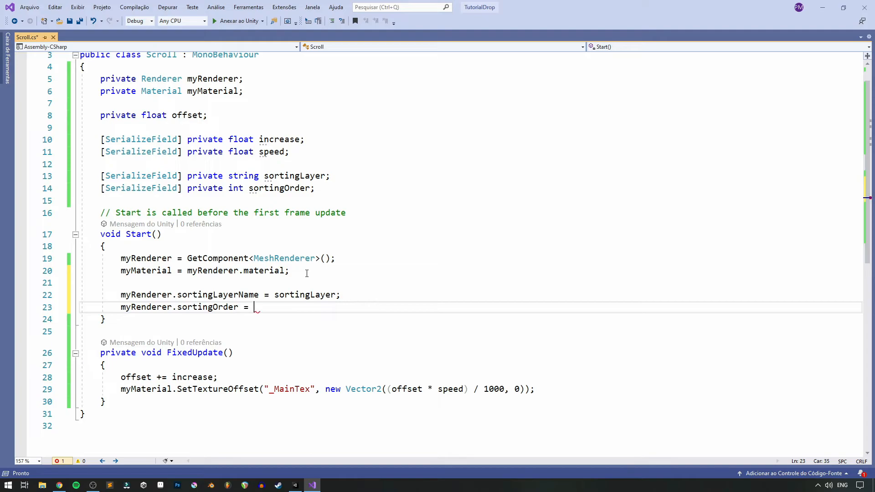
{"action": "type", "text": "sor"}
{"action": "key", "text": "Tab"}
{"action": "type", "text": ";"}
{"action": "key", "text": "ctrl+s"}
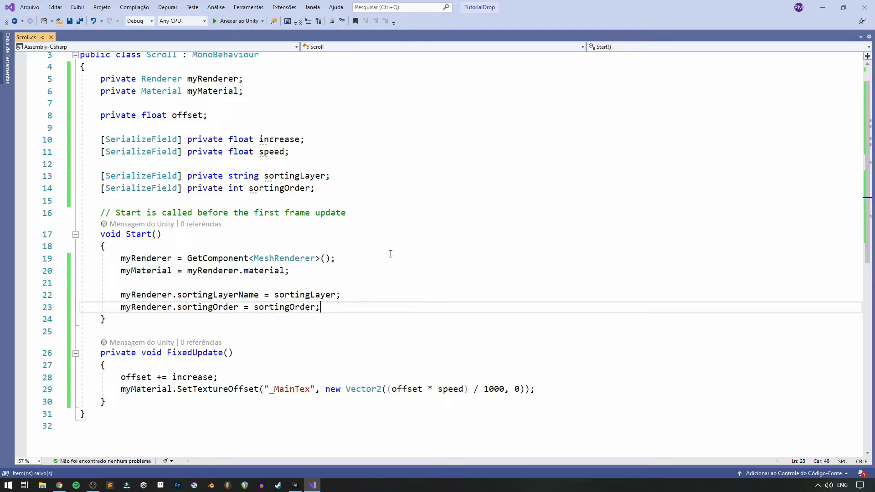
Switch to Unity and check which sorting layers are available for the Canvas, leaving the choice as it is.
{"action": "key", "text": "alt+Tab"}
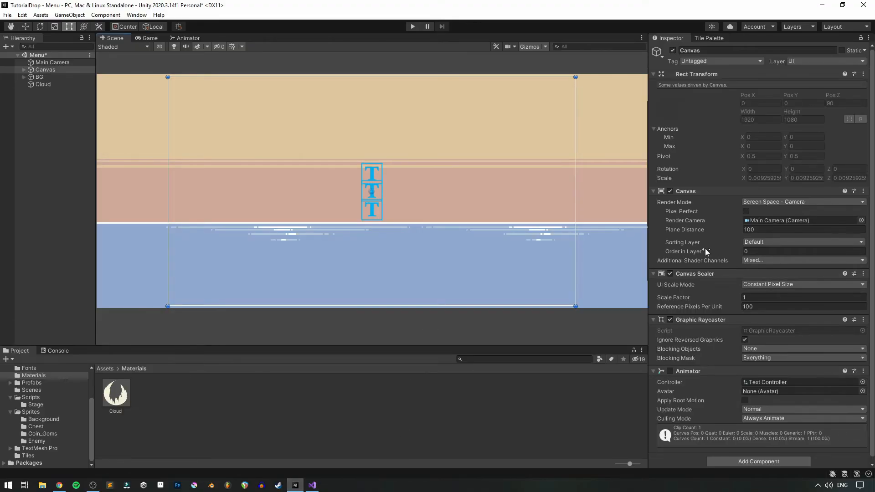
{"action": "left_click", "coordinate": [770, 242]}
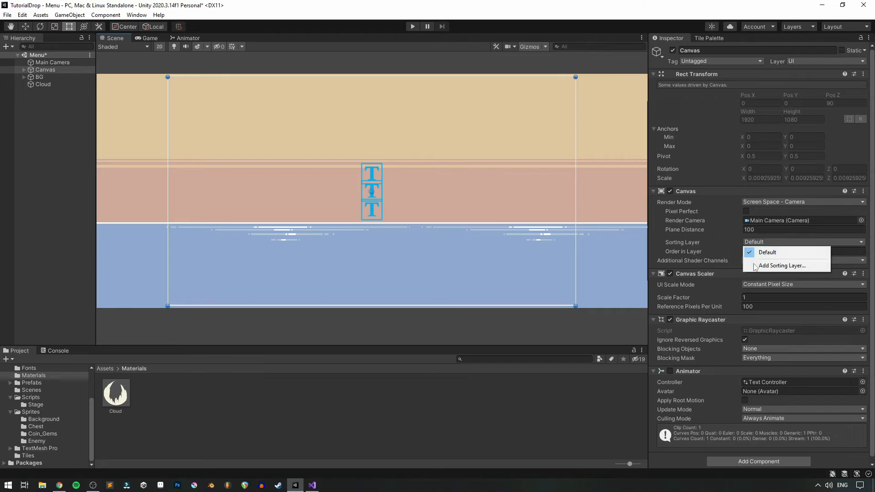
{"action": "left_click", "coordinate": [762, 244]}
{"action": "left_click", "coordinate": [720, 241]}
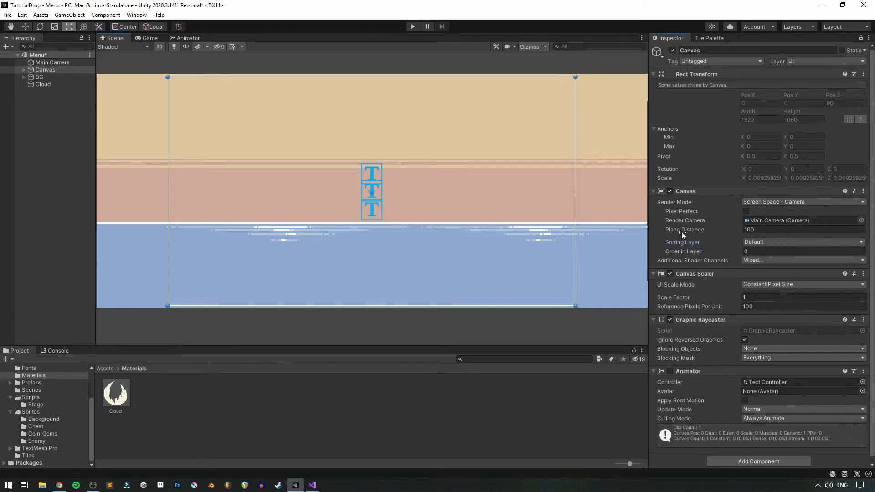
Set the Cloud object's Scroll script to Sorting Layer "default" and Sorting Order -1.
{"action": "left_click", "coordinate": [32, 84]}
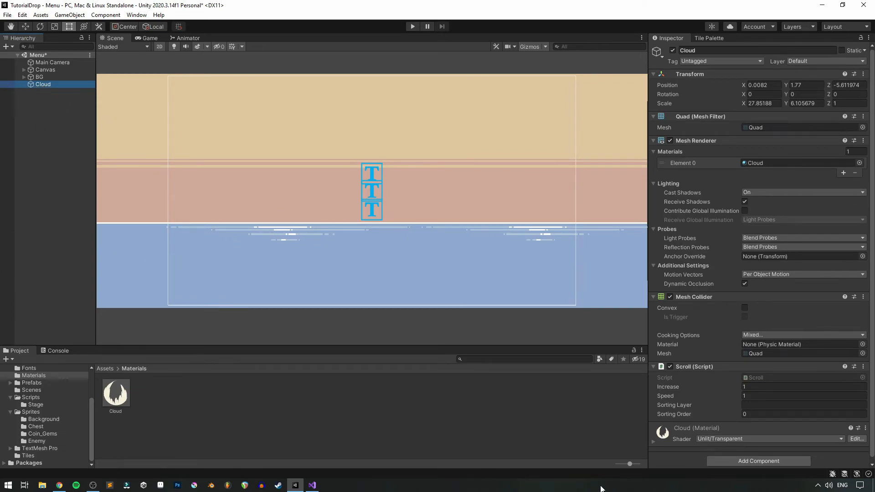
{"action": "left_click", "coordinate": [751, 404]}
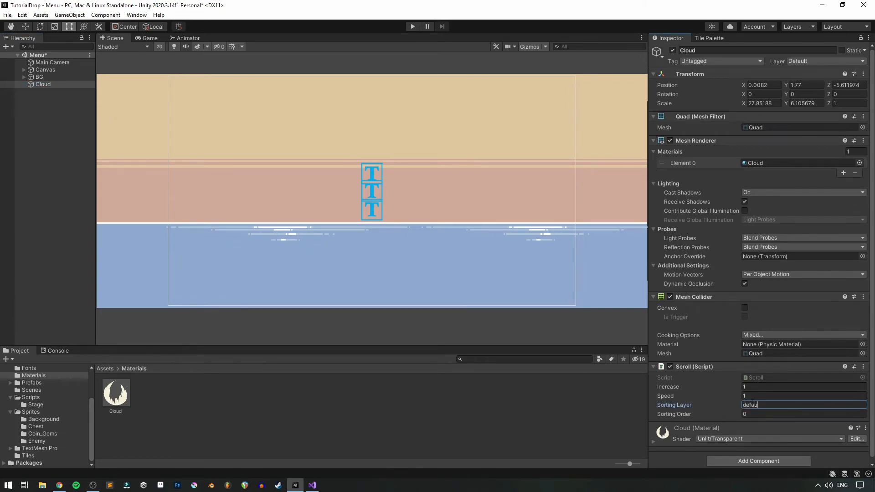
{"action": "left_click", "coordinate": [757, 413]}
{"action": "type", "text": "-1"}
{"action": "key", "text": "Tab"}
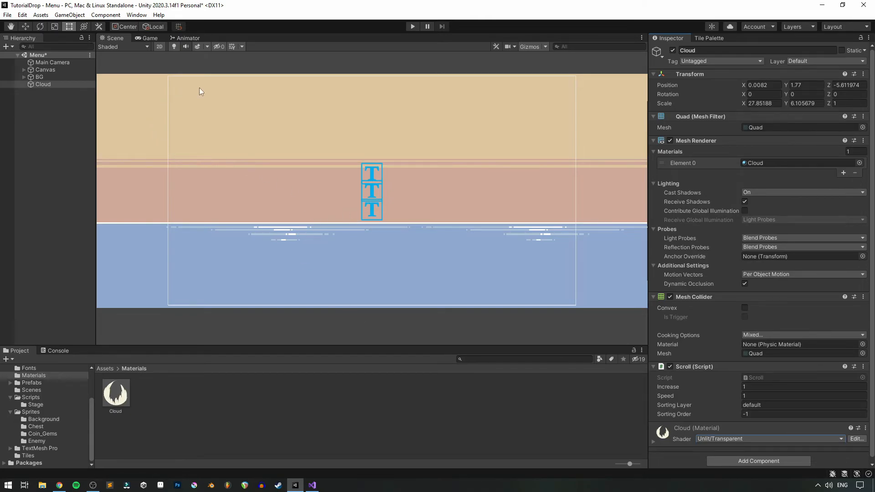
Run and stop the scene to check the clouds, and examine the BG object's Sprite Renderer sorting settings.
{"action": "left_click", "coordinate": [417, 27]}
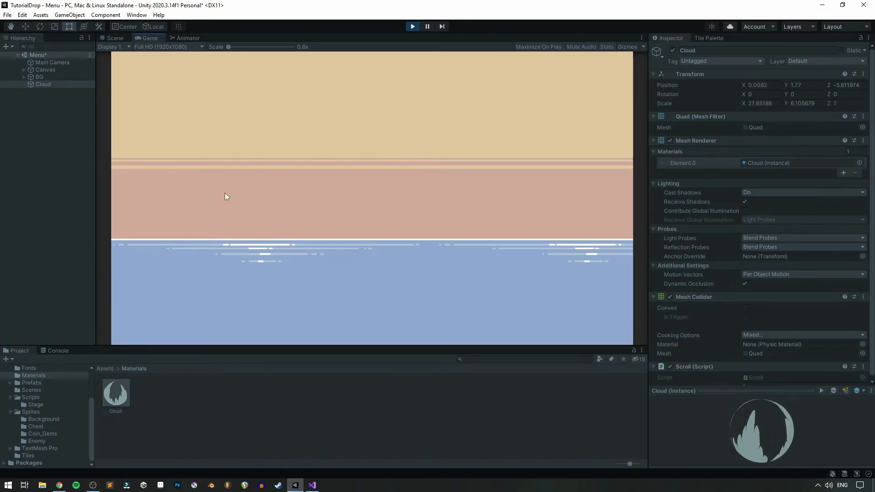
{"action": "left_click", "coordinate": [412, 27]}
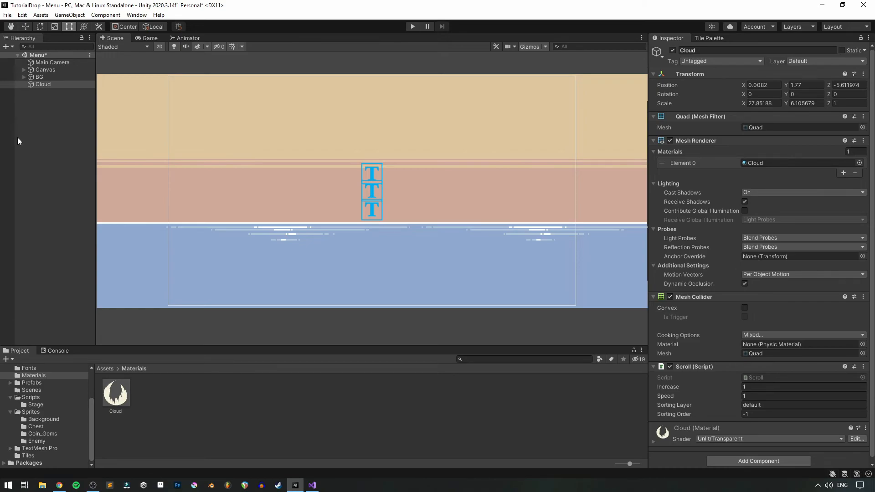
{"action": "left_click", "coordinate": [27, 78]}
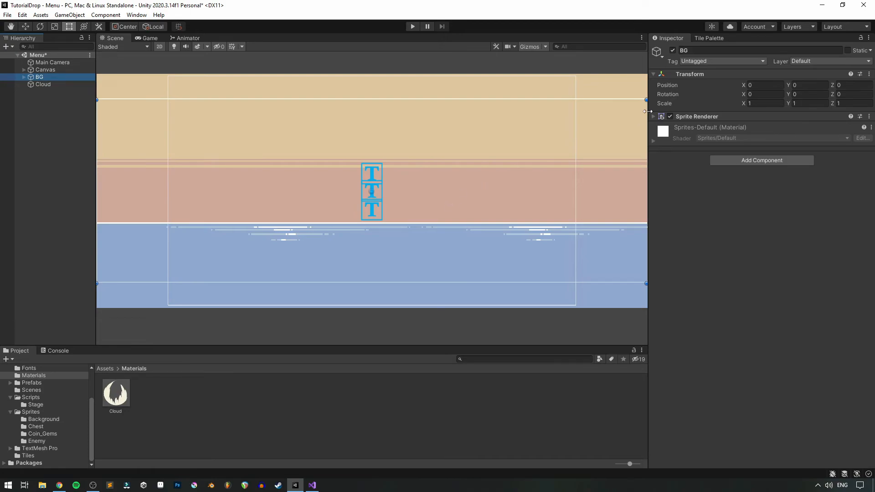
{"action": "left_click", "coordinate": [655, 115]}
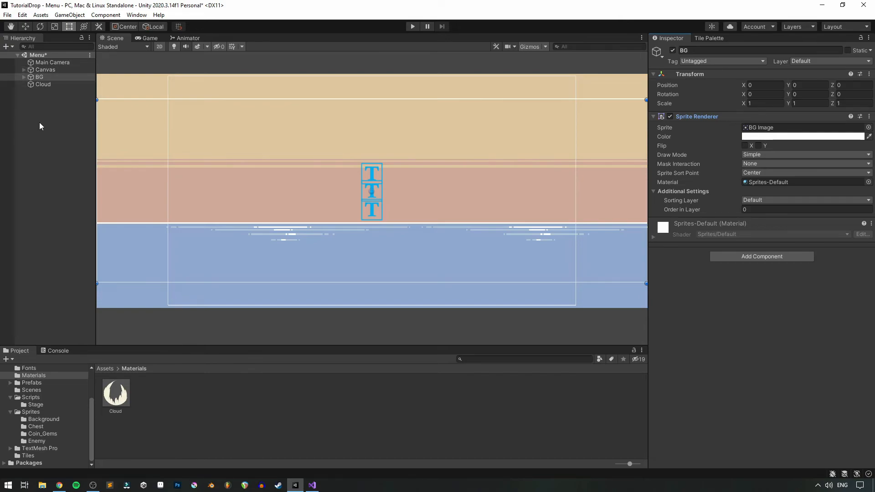
Set the Cloud object's Sorting Order to 1 in the Scroll script, and test-run the scene.
{"action": "left_click", "coordinate": [42, 84]}
{"action": "left_click", "coordinate": [752, 413]}
{"action": "left_click", "coordinate": [757, 414]}
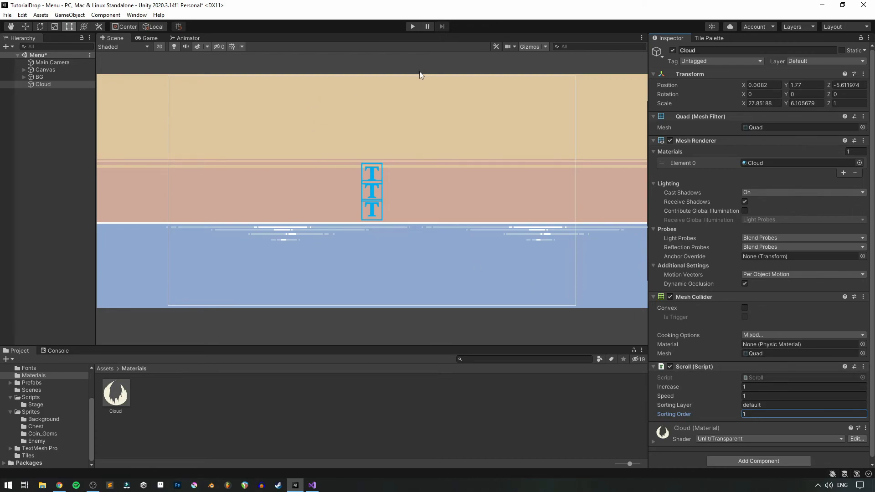
{"action": "left_click", "coordinate": [414, 29]}
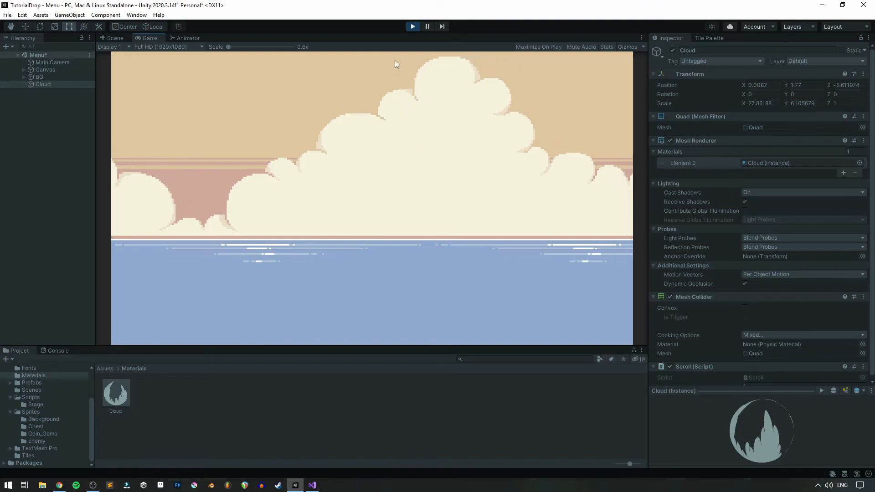
{"action": "left_click", "coordinate": [412, 28]}
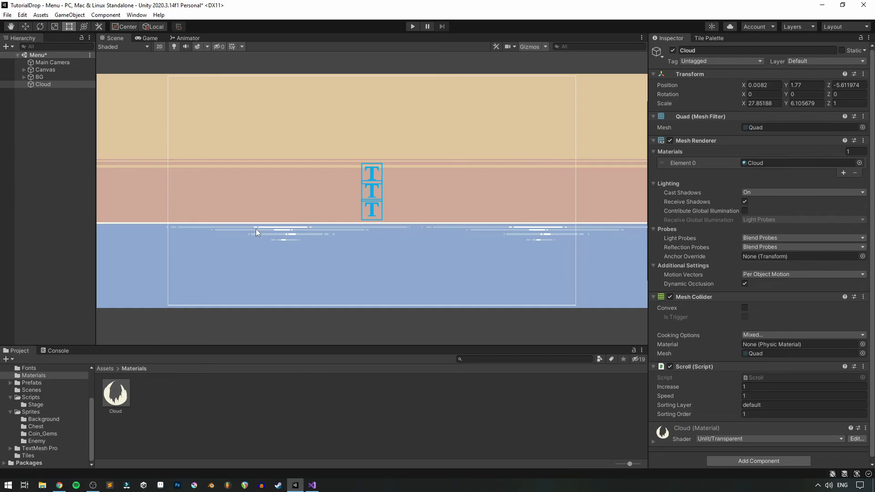
Set the Canvas's Order in Layer to 10, and run and stop the scene to check the menu text.
{"action": "left_click", "coordinate": [38, 69]}
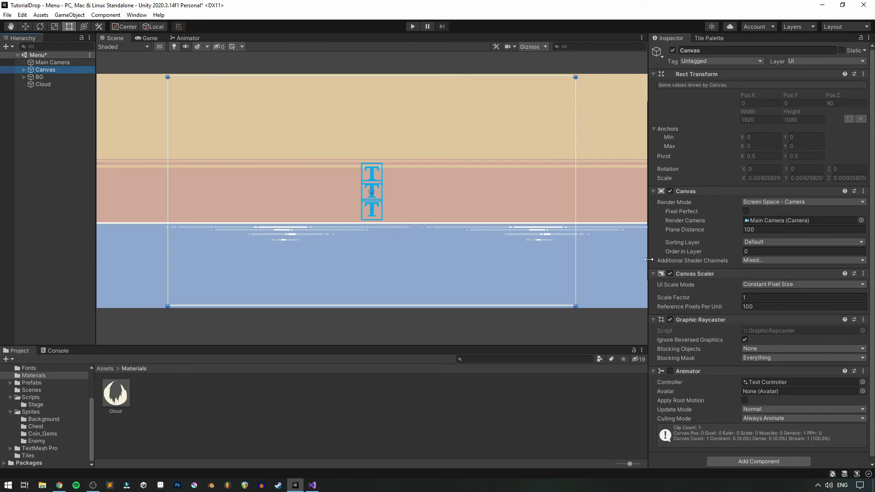
{"action": "left_click", "coordinate": [724, 253]}
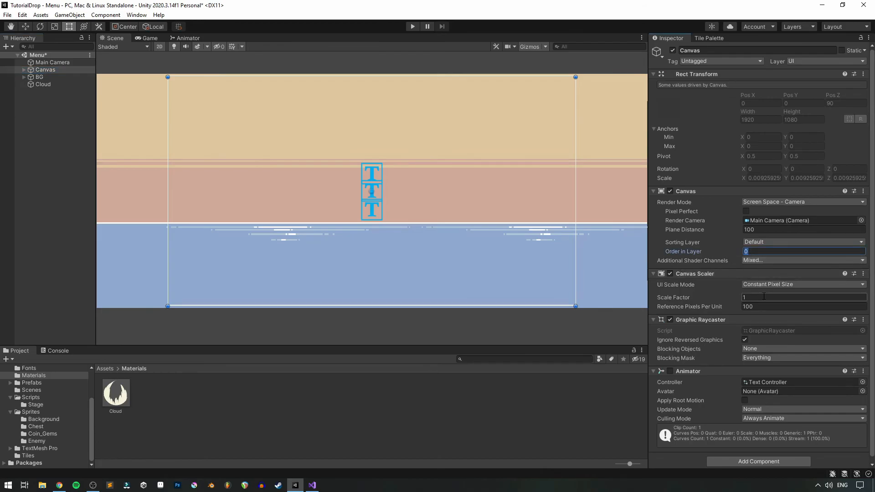
{"action": "type", "text": "2"}
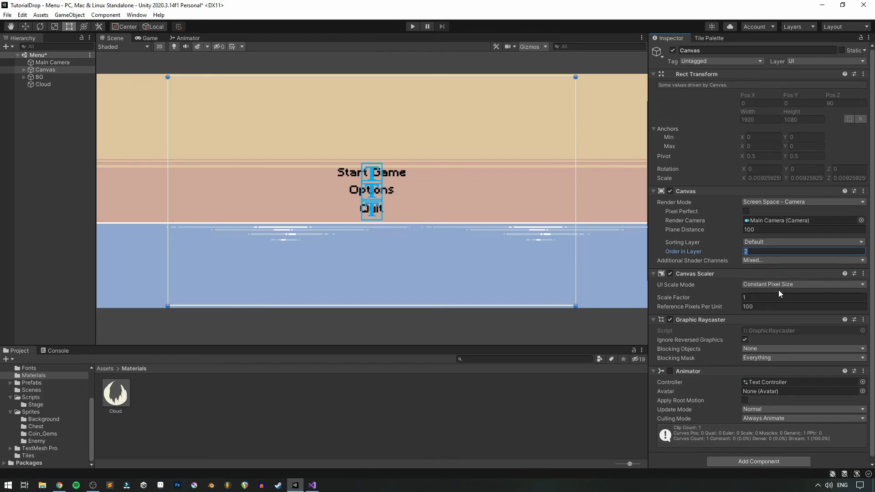
{"action": "type", "text": "10"}
{"action": "left_click", "coordinate": [412, 27]}
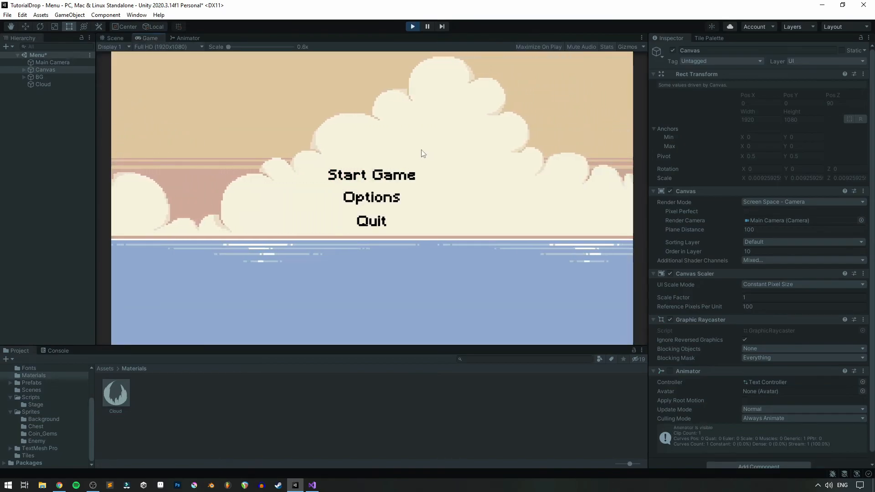
{"action": "left_click", "coordinate": [416, 26]}
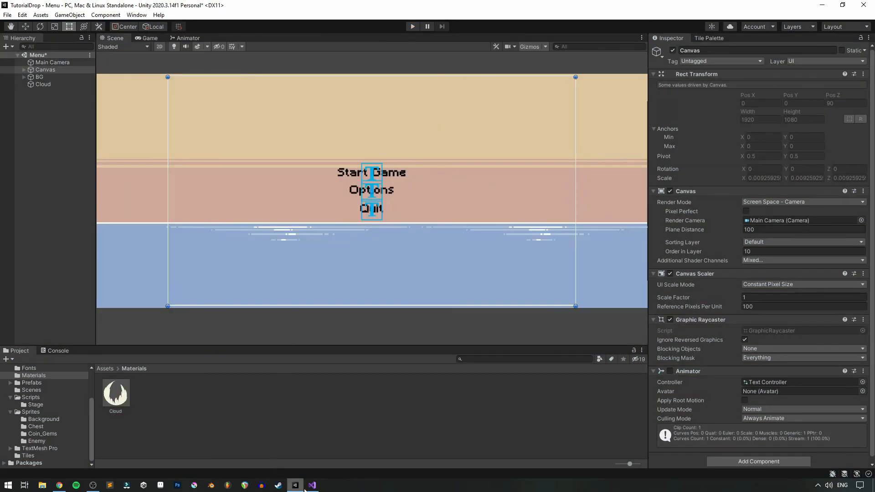
Review the two sorting assignments in Visual Studio, and return to Unity to examine the Cloud object's component settings.
{"action": "left_click", "coordinate": [312, 485]}
{"action": "left_click_drag", "start_coordinate": [334, 306], "coordinate": [165, 295]}
{"action": "left_click", "coordinate": [316, 306]}
{"action": "left_click", "coordinate": [295, 483]}
{"action": "left_click", "coordinate": [54, 83]}
{"action": "scroll", "coordinate": [702, 327], "scroll_direction": "down", "scroll_amount": 1}
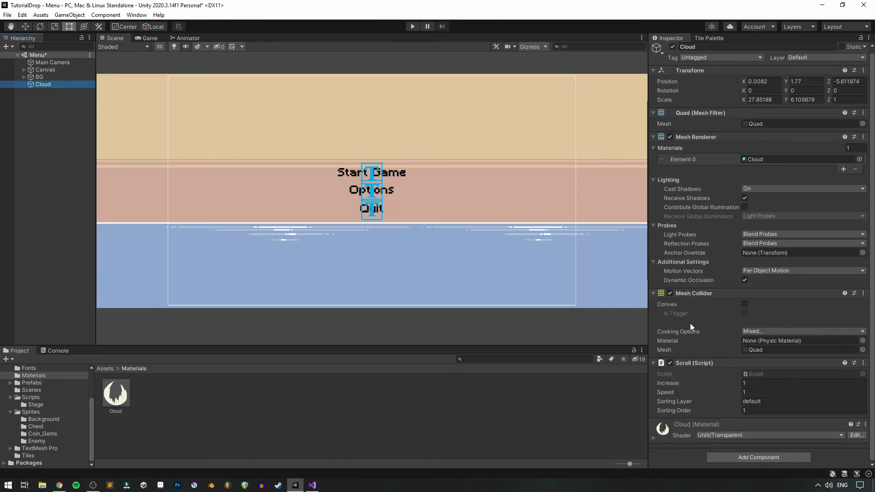
{"action": "scroll", "coordinate": [704, 330], "scroll_direction": "up", "scroll_amount": 1}
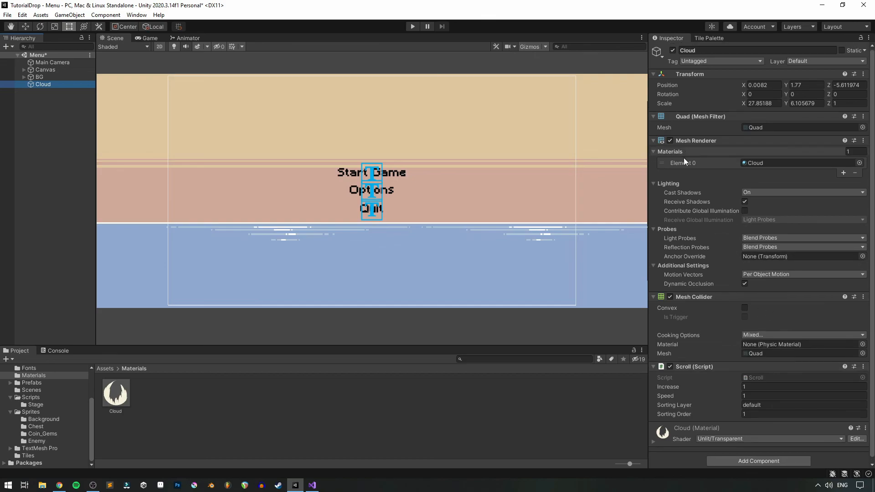